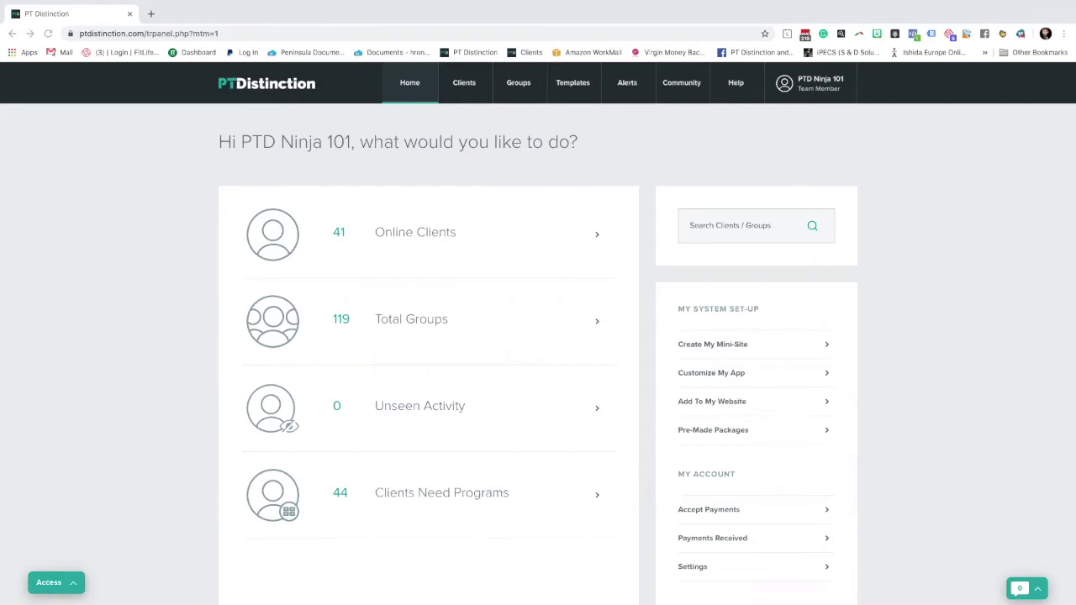
- Open the trainer's own calendar and look over the hours of the current week
click(815, 90)
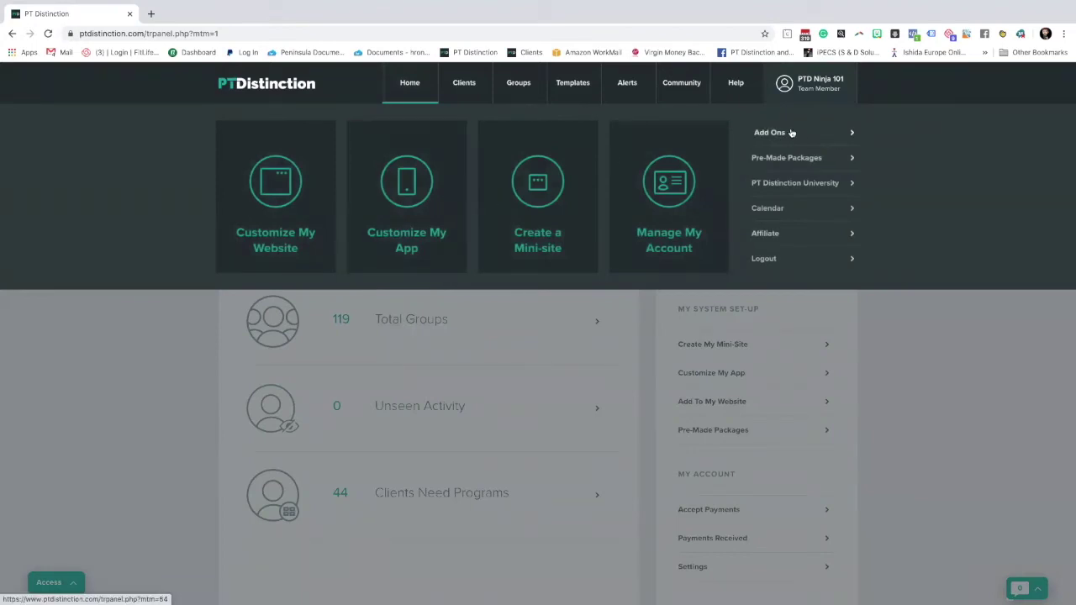
click(776, 210)
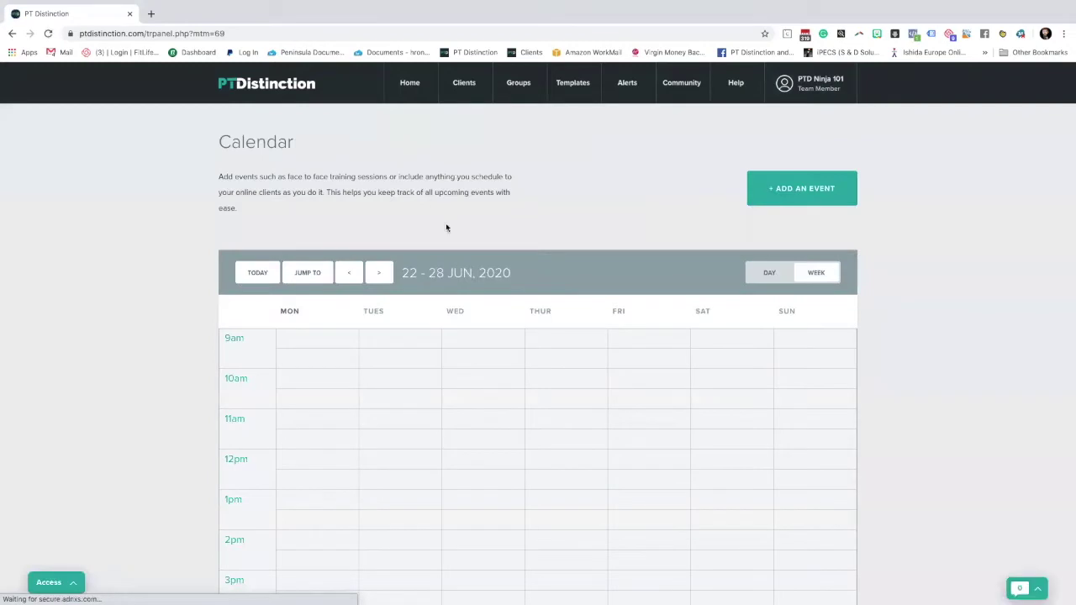
scroll(908, 318, down, 3)
scroll(911, 313, up, 3)
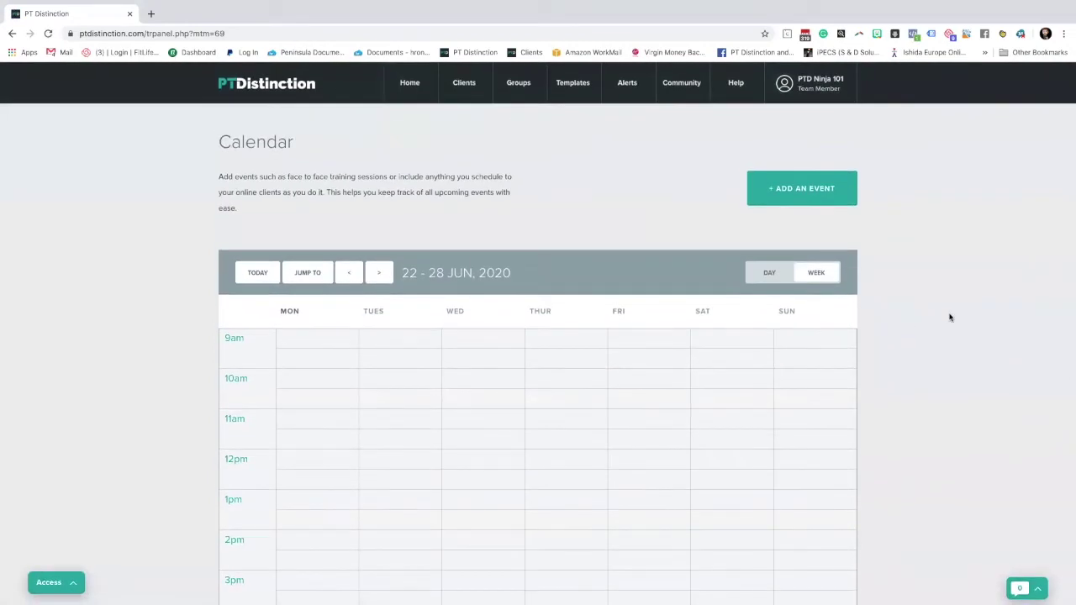
scroll(963, 317, down, 1)
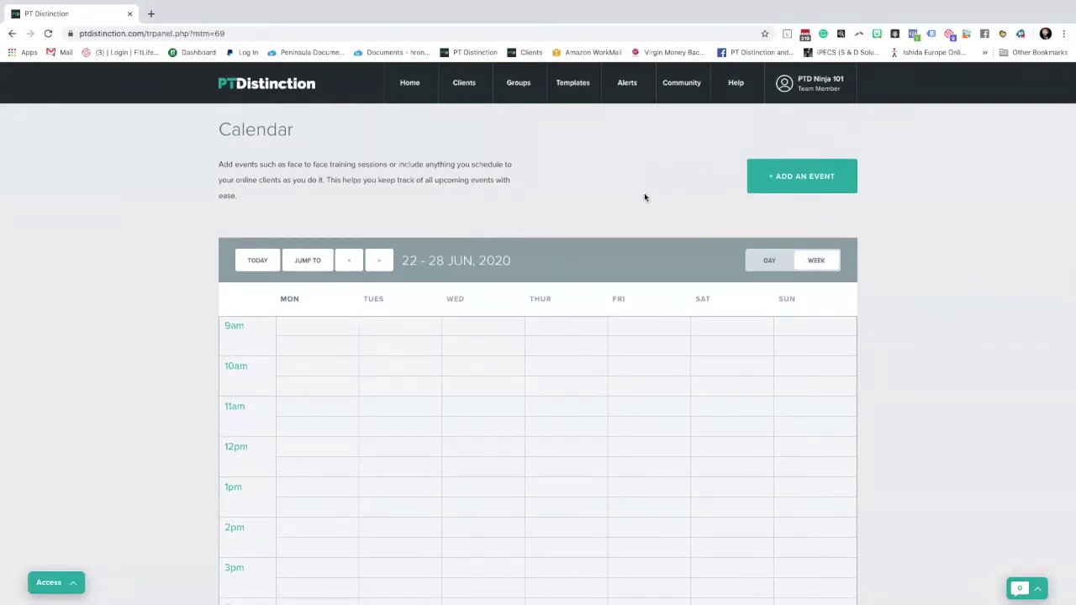
scroll(644, 192, up, 1)
scroll(378, 332, up, 1)
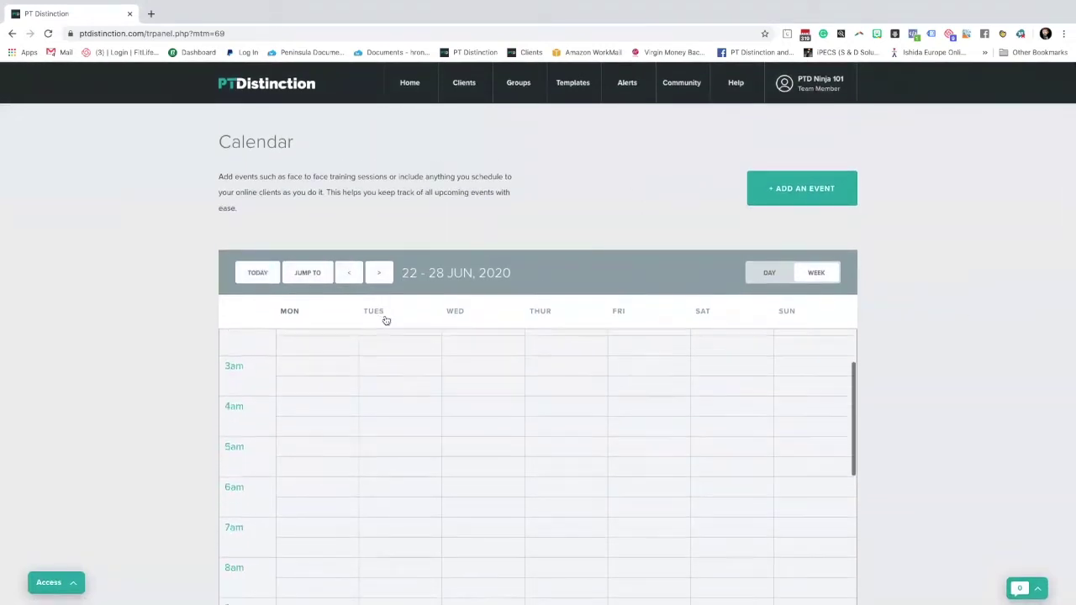
scroll(387, 336, down, 1)
- Open the calendar's date picker, and view the week of 29 Jun - 5 Jul before returning to 22 - 28 Jun, 2020
click(307, 272)
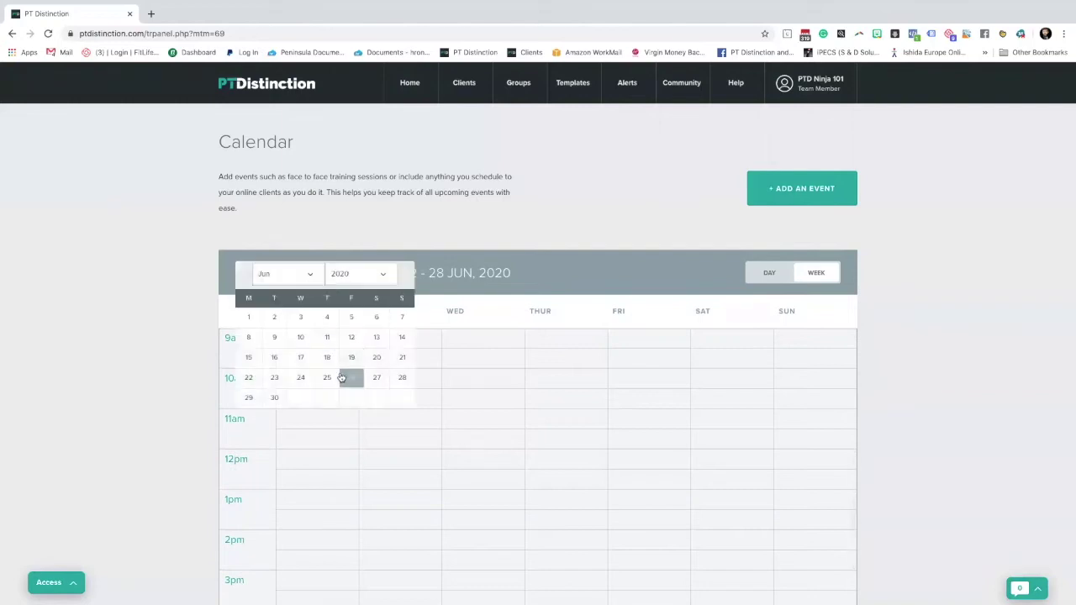
click(379, 272)
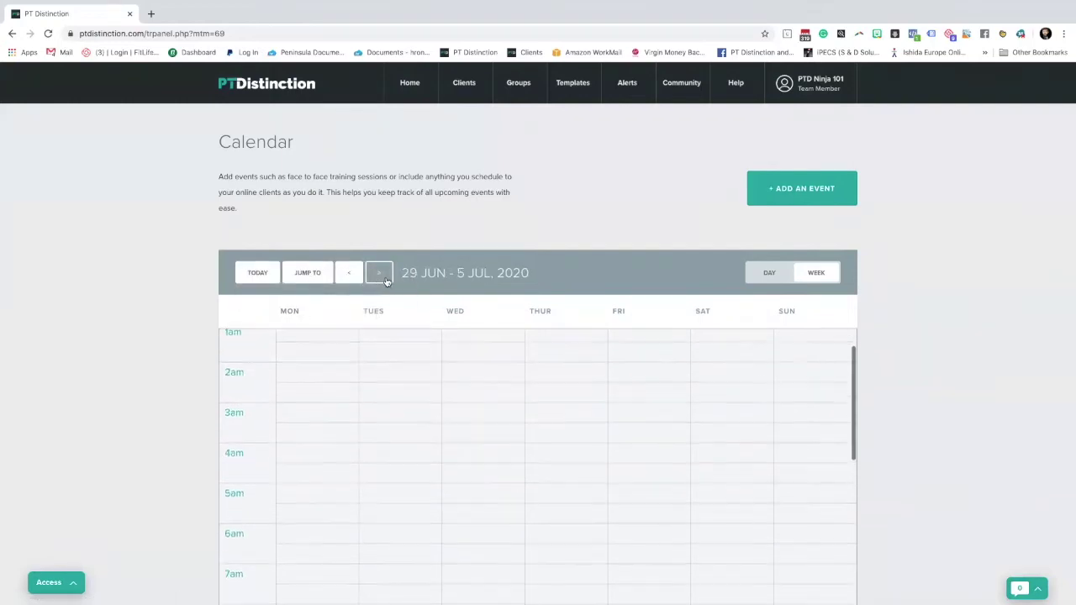
click(348, 273)
click(379, 272)
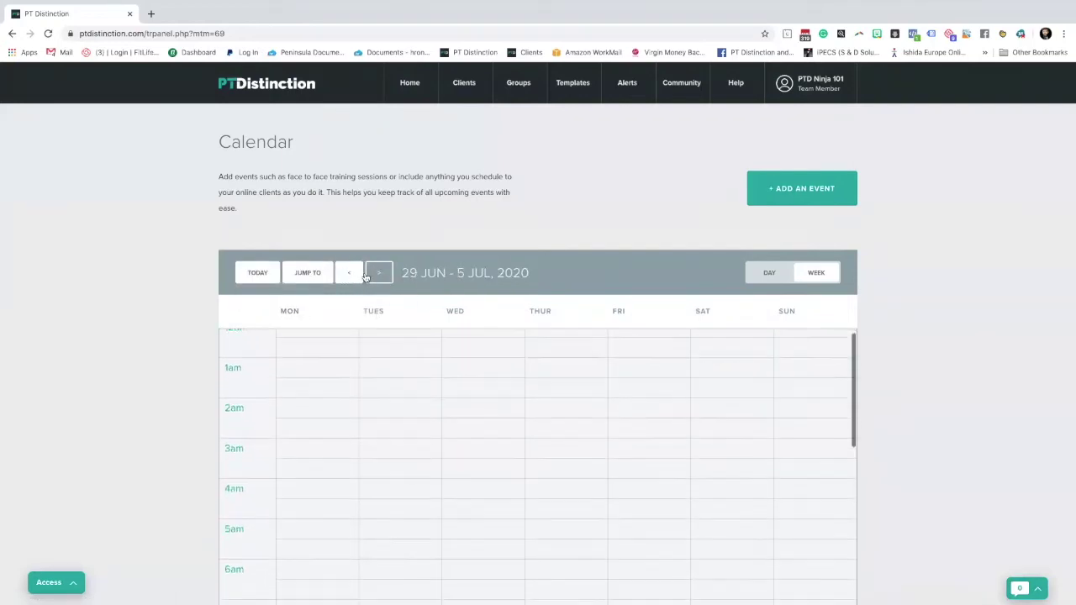
click(350, 278)
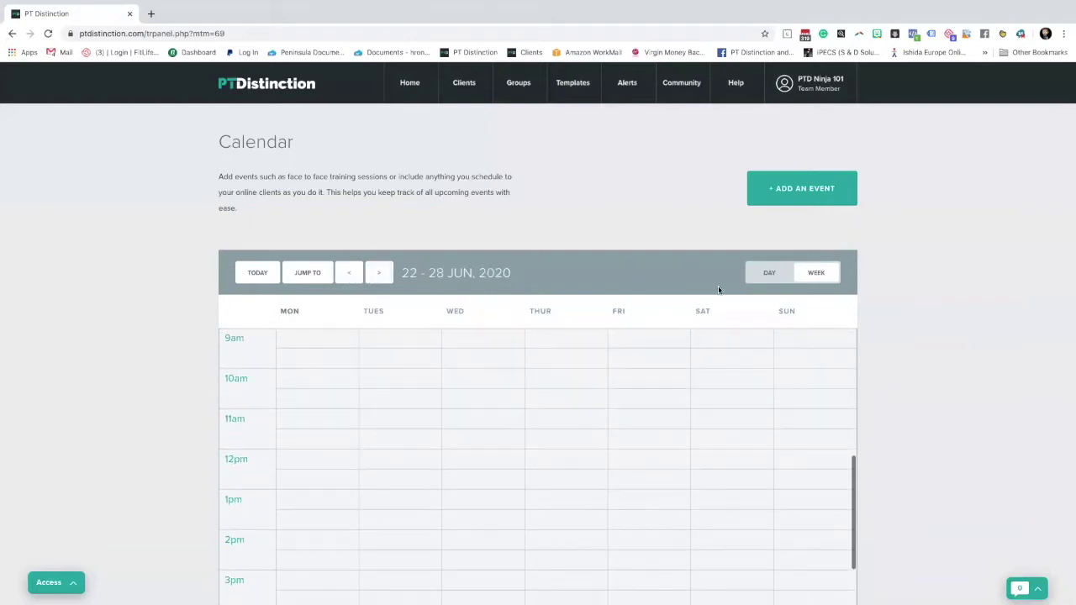
- View today's schedule in the day view and return the calendar to the week view
click(769, 276)
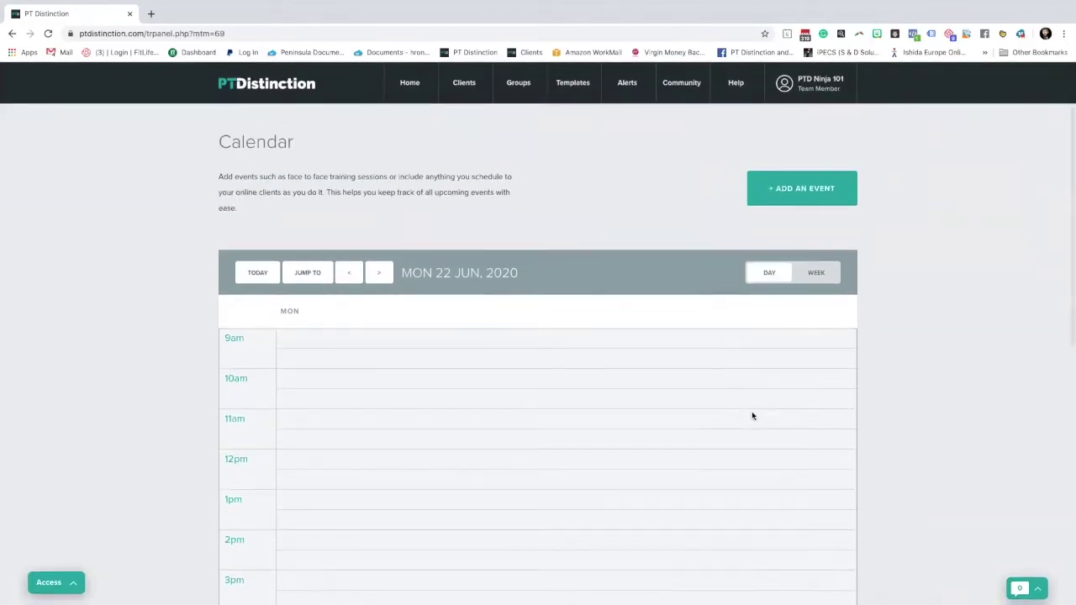
click(257, 272)
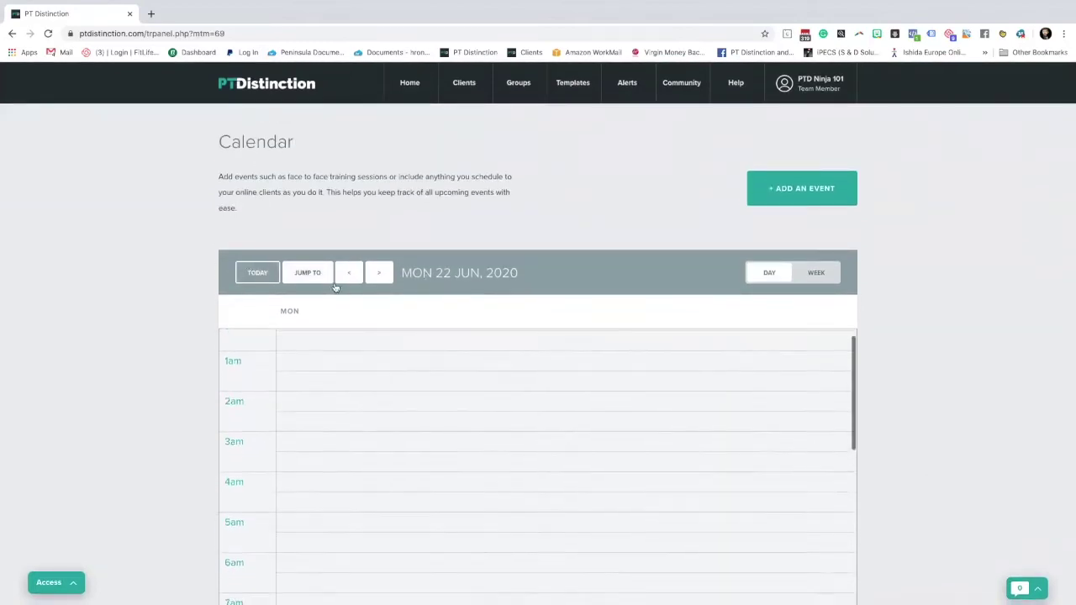
click(812, 274)
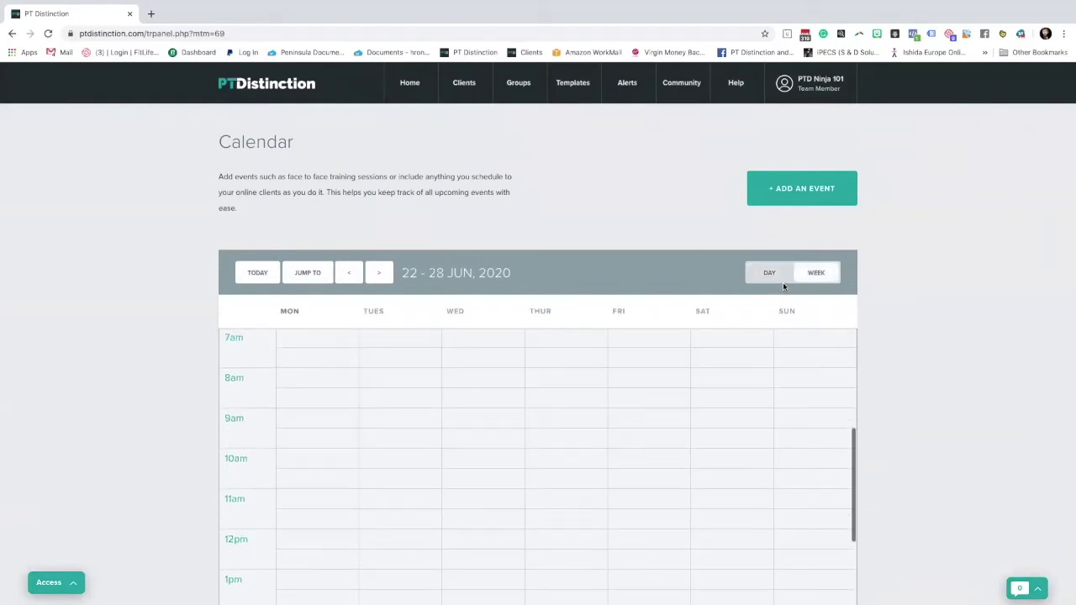
- Start a new calendar event on 23 Jun, 2020 at 9am with the title TEST EVENT
click(812, 190)
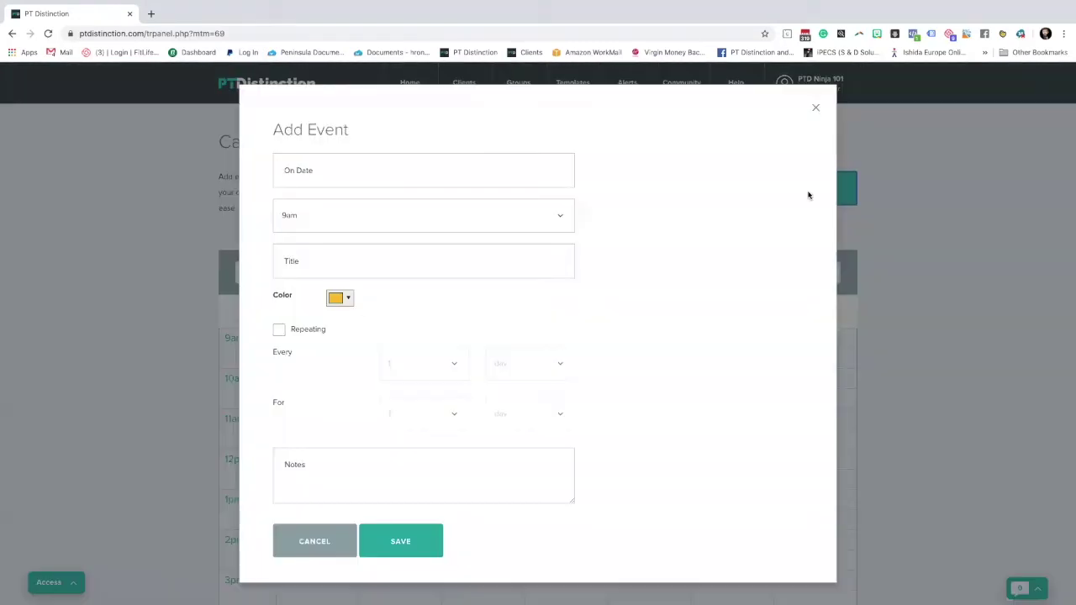
click(349, 175)
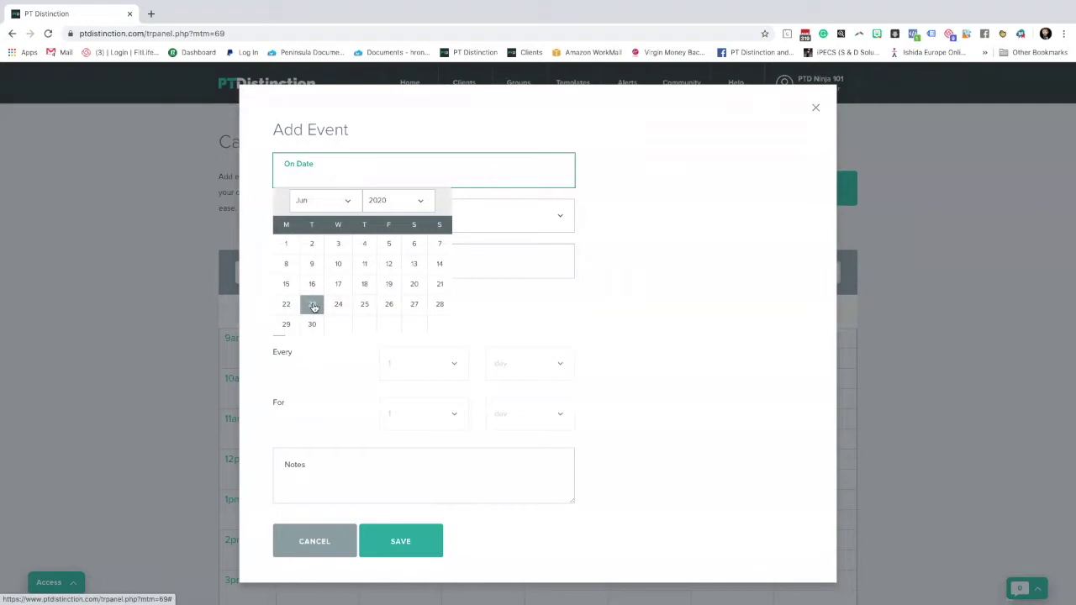
click(313, 305)
click(329, 223)
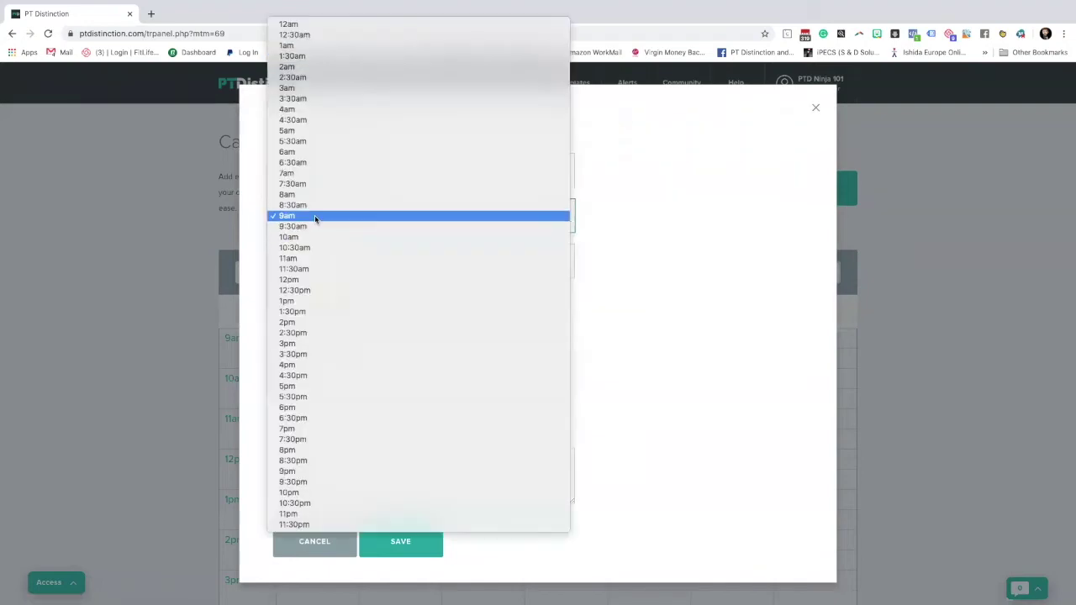
click(314, 222)
click(315, 261)
text(tEST)
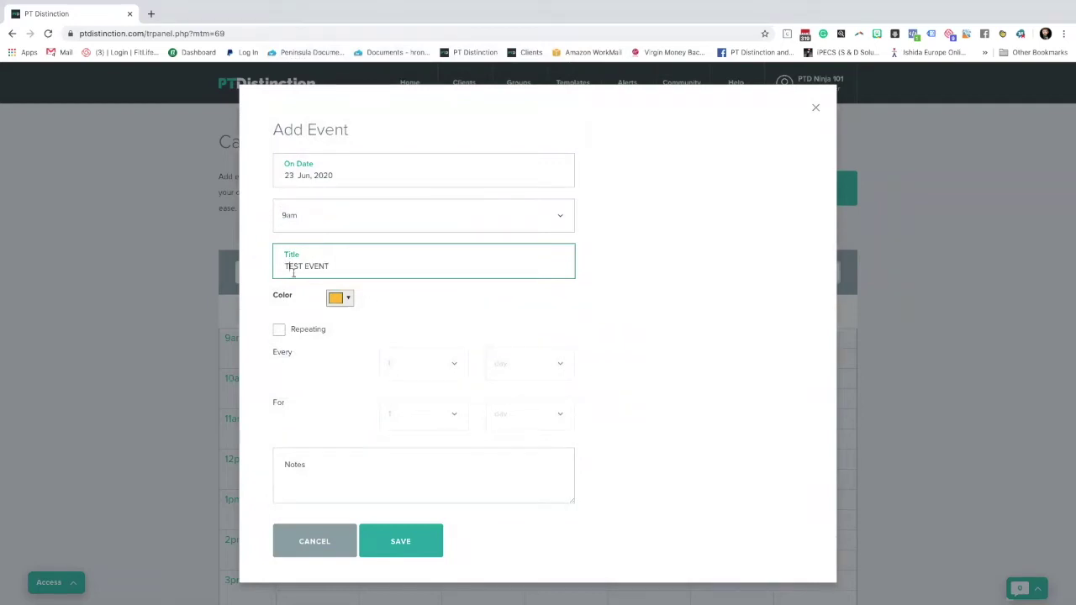
- Keep the event's default color, leave it non-repeating with empty notes, and save it to the calendar
click(347, 299)
click(695, 352)
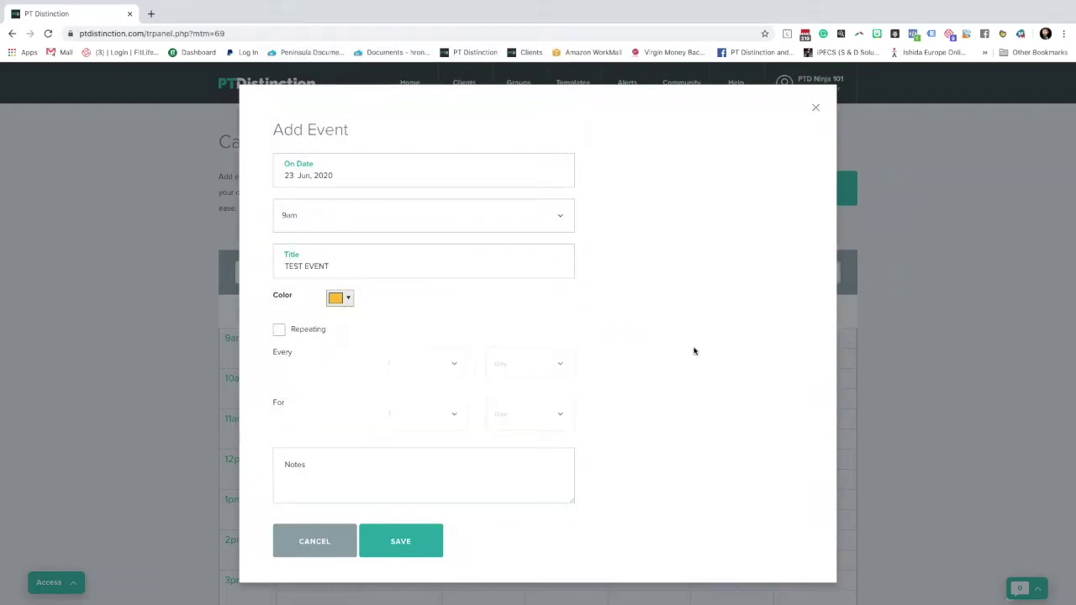
click(284, 331)
click(282, 331)
click(298, 464)
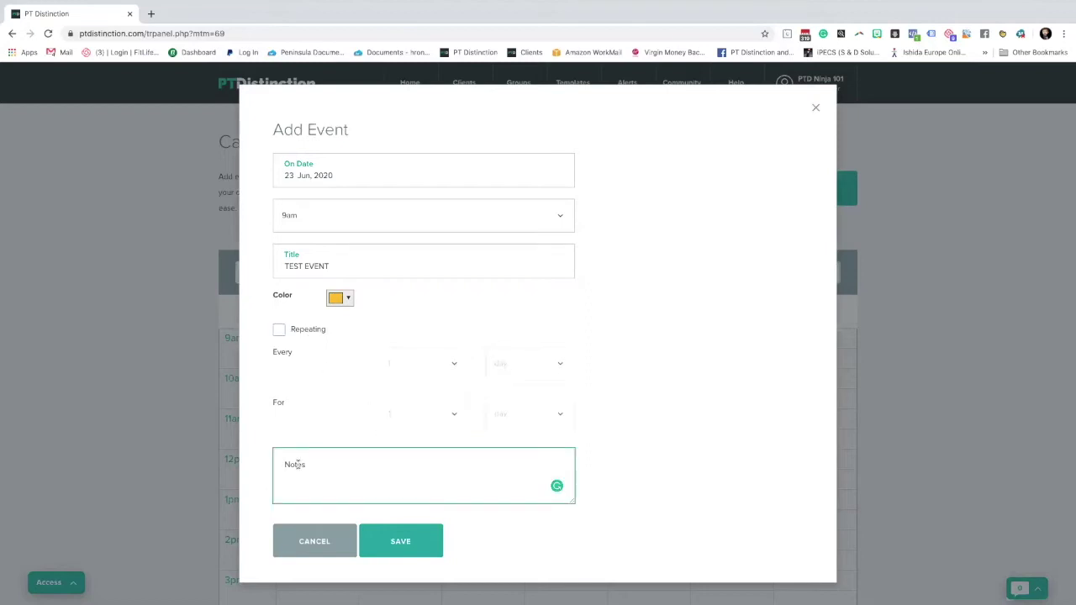
click(410, 542)
click(448, 373)
scroll(411, 422, up, 2)
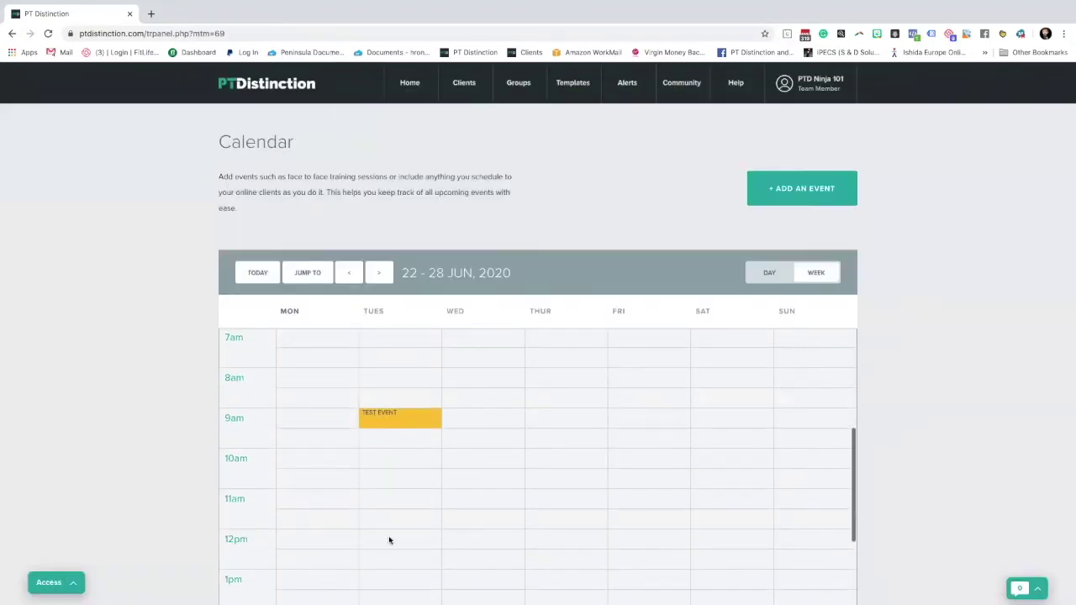
- View the details of TEST EVENT on Tuesday at 9am and close them
click(397, 419)
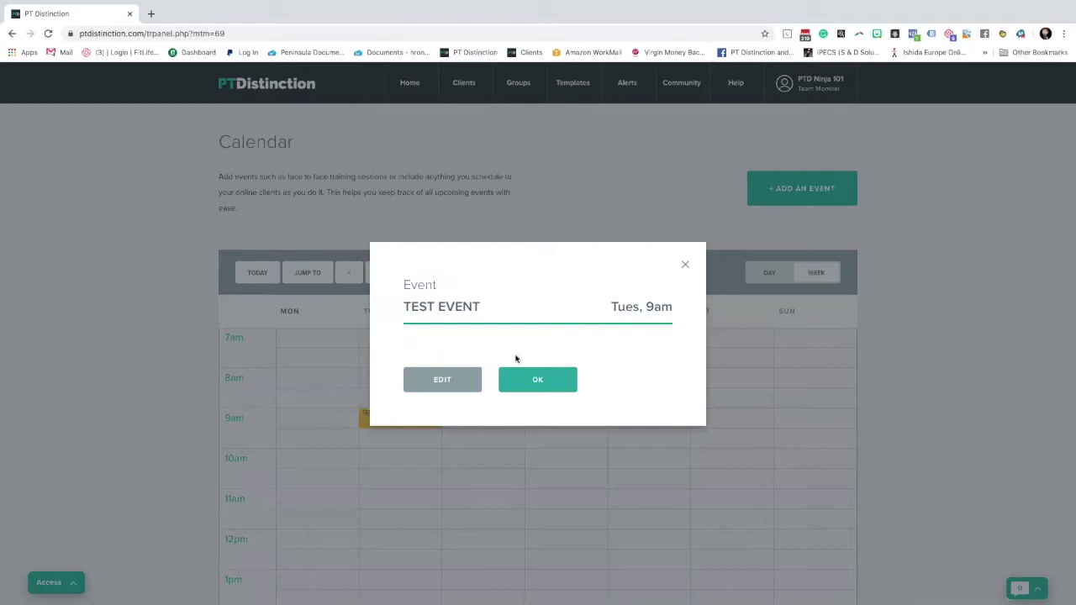
click(537, 380)
scroll(823, 380, up, 2)
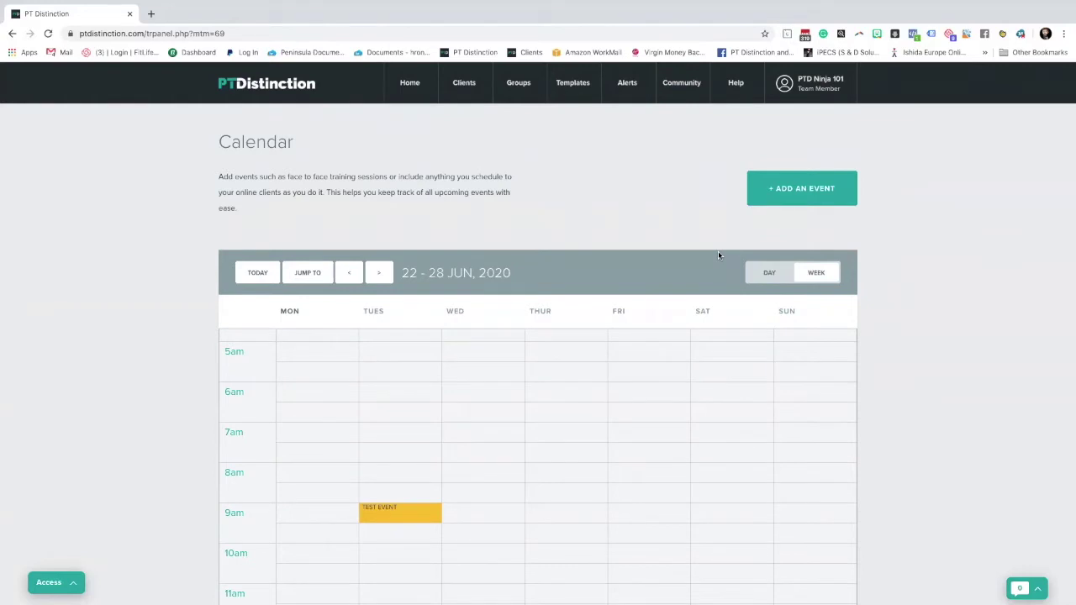
- Open the first client's profile from the client list and review the client's weekly schedule
mouse_move(462, 91)
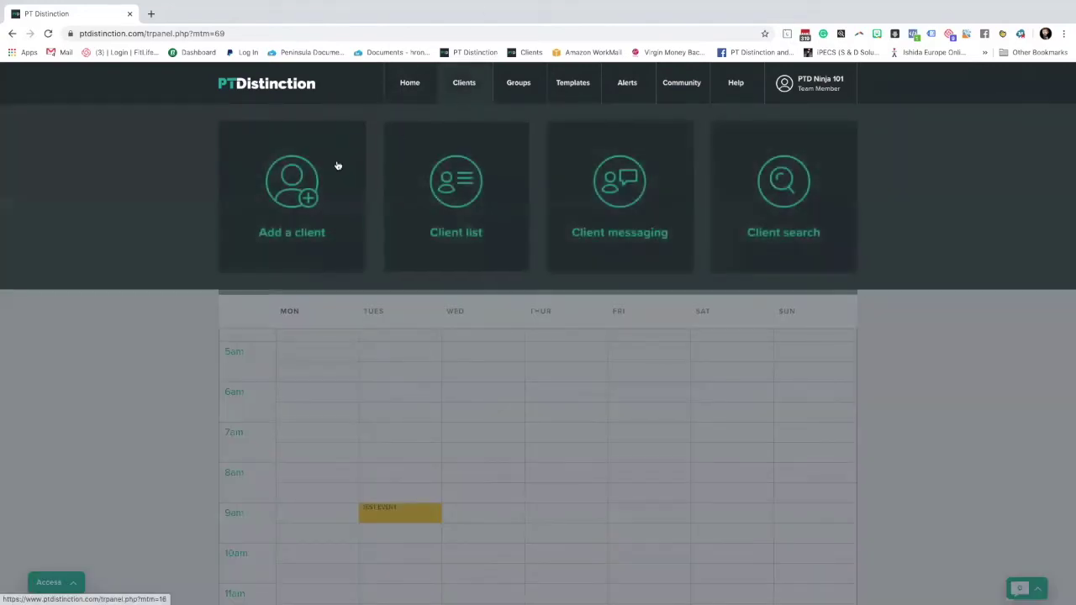
click(462, 216)
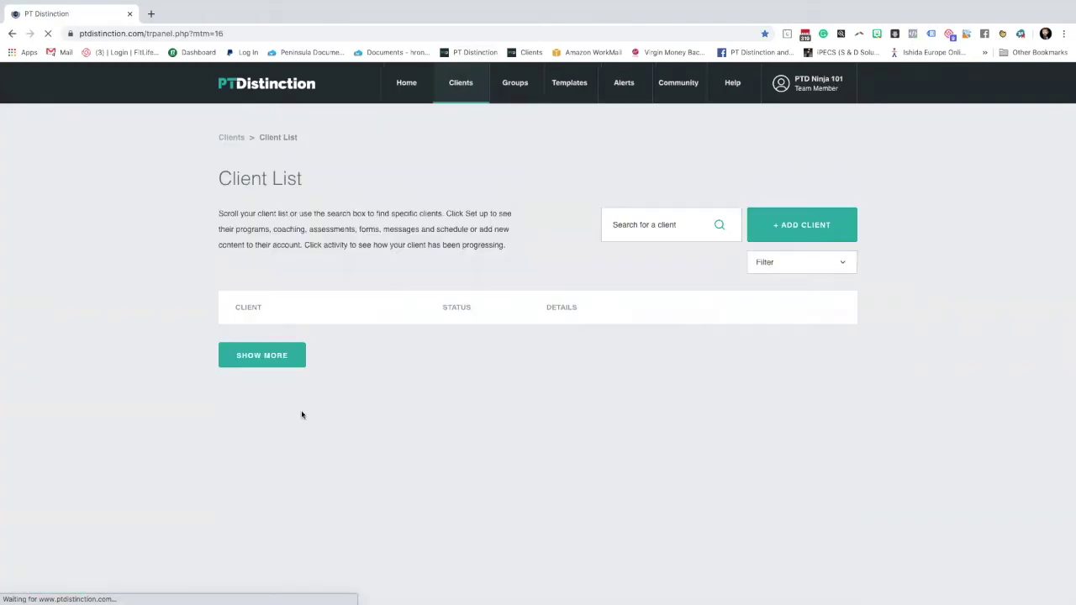
click(342, 361)
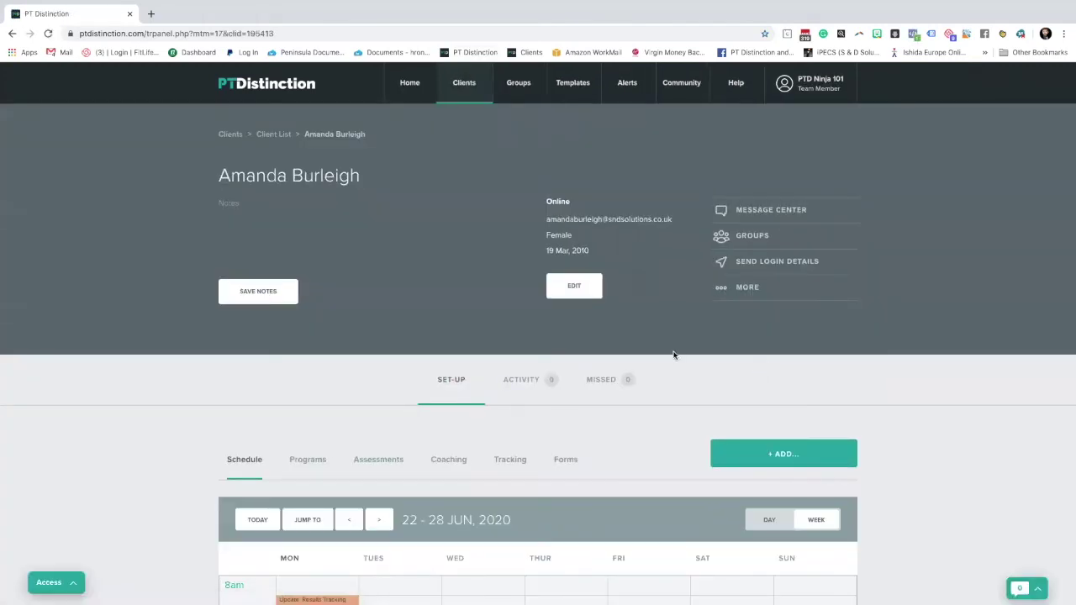
scroll(672, 355, down, 3)
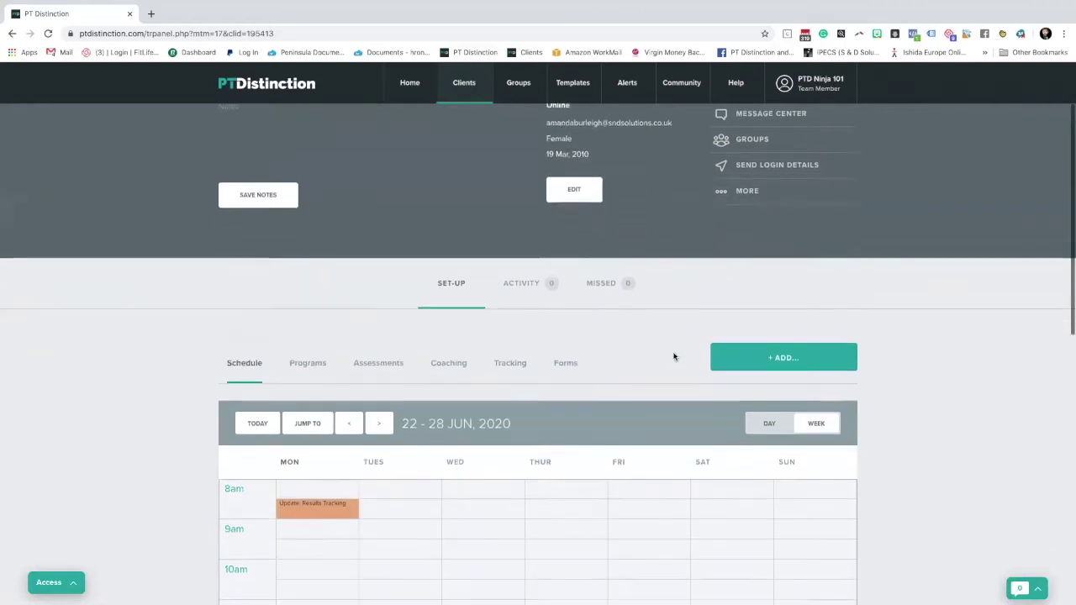
scroll(639, 344, down, 2)
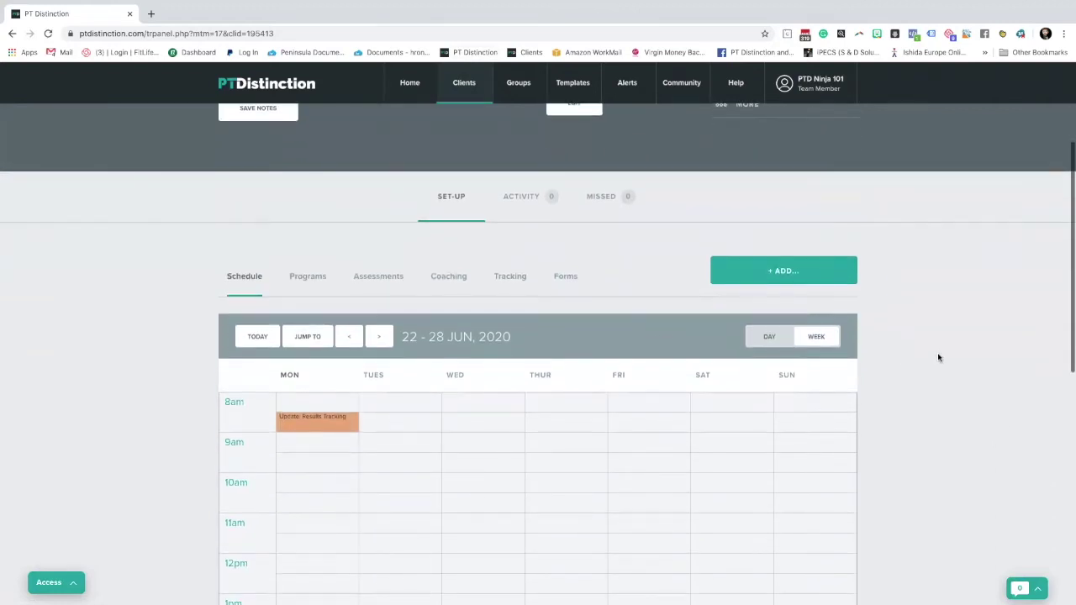
scroll(895, 416, down, 2)
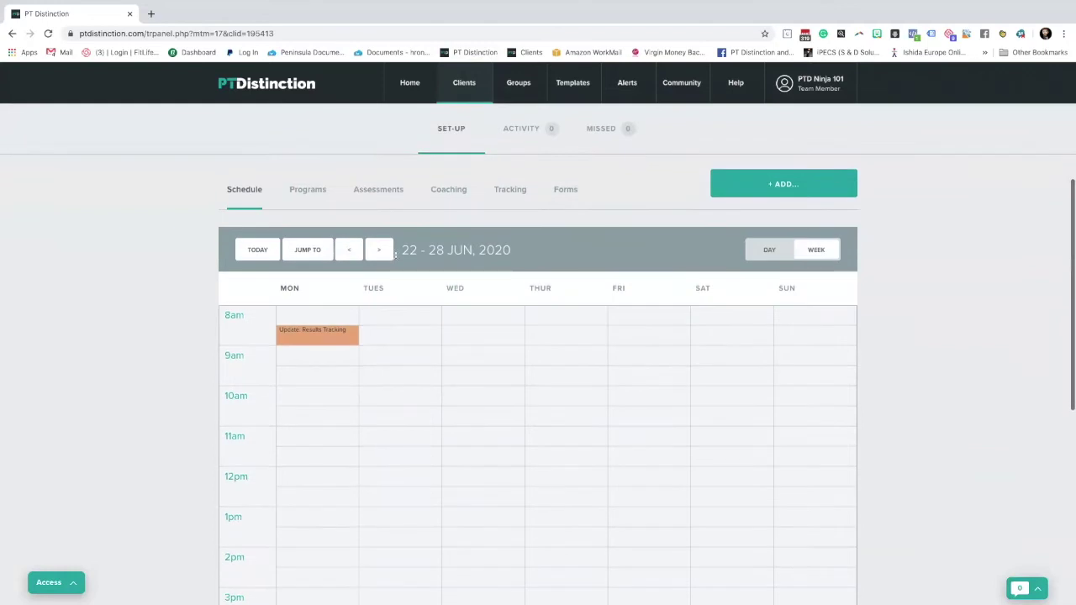
scroll(903, 299, down, 1)
scroll(904, 301, up, 3)
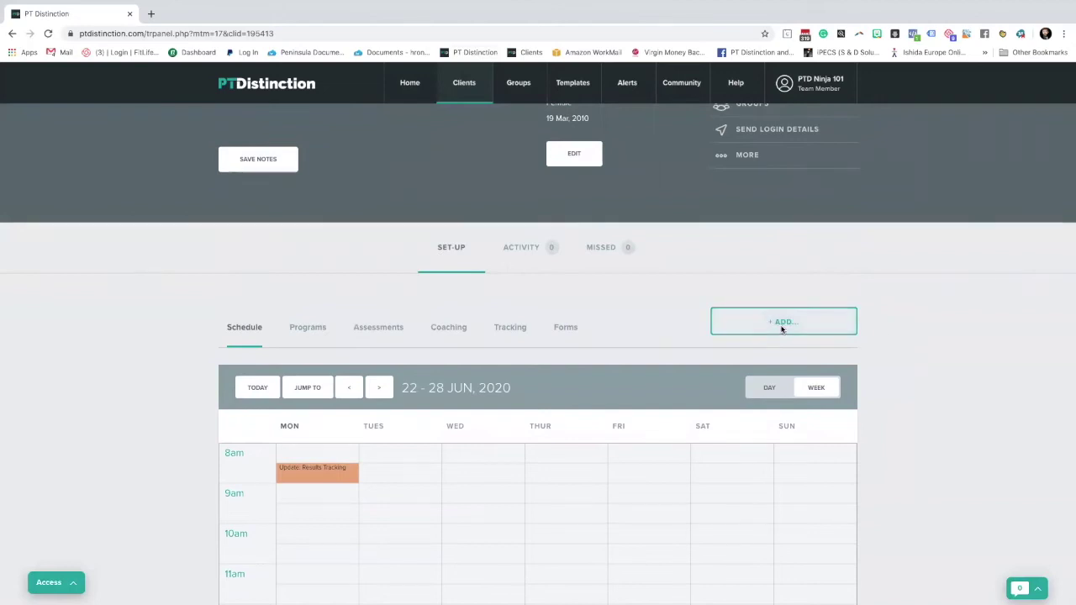
- Start a scheduled event for the client on 24 Jun, 2020 at 11am with the event type Other
click(781, 329)
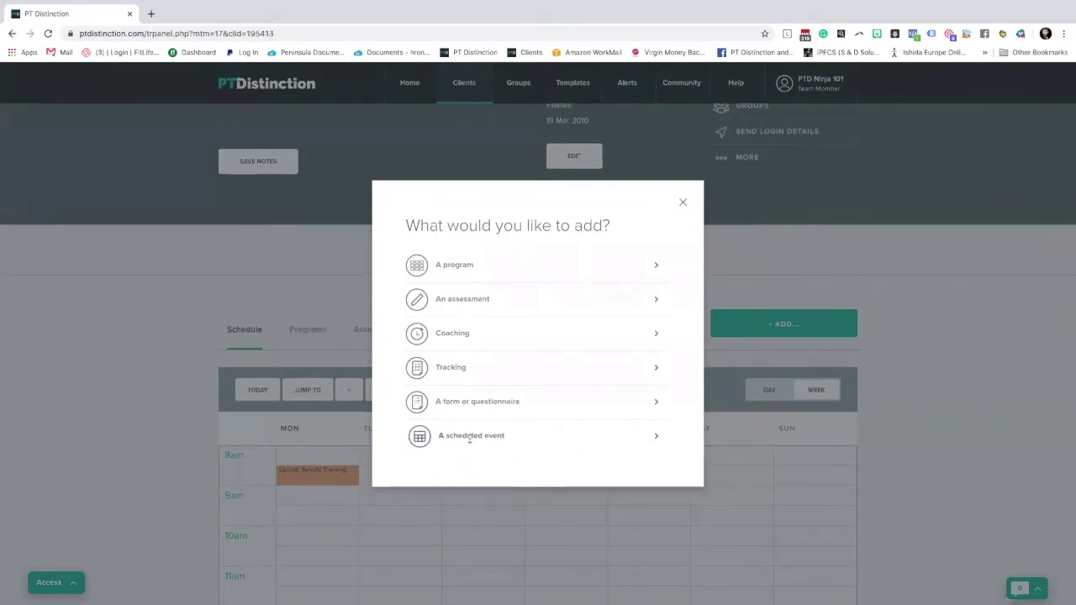
click(469, 437)
click(343, 173)
click(338, 314)
click(336, 227)
click(322, 271)
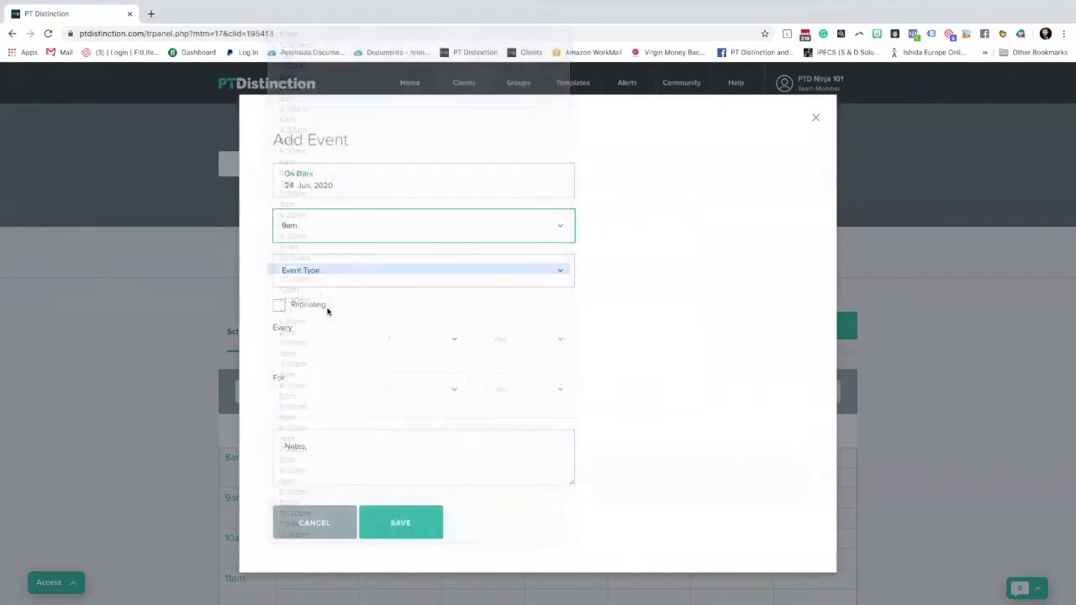
click(322, 271)
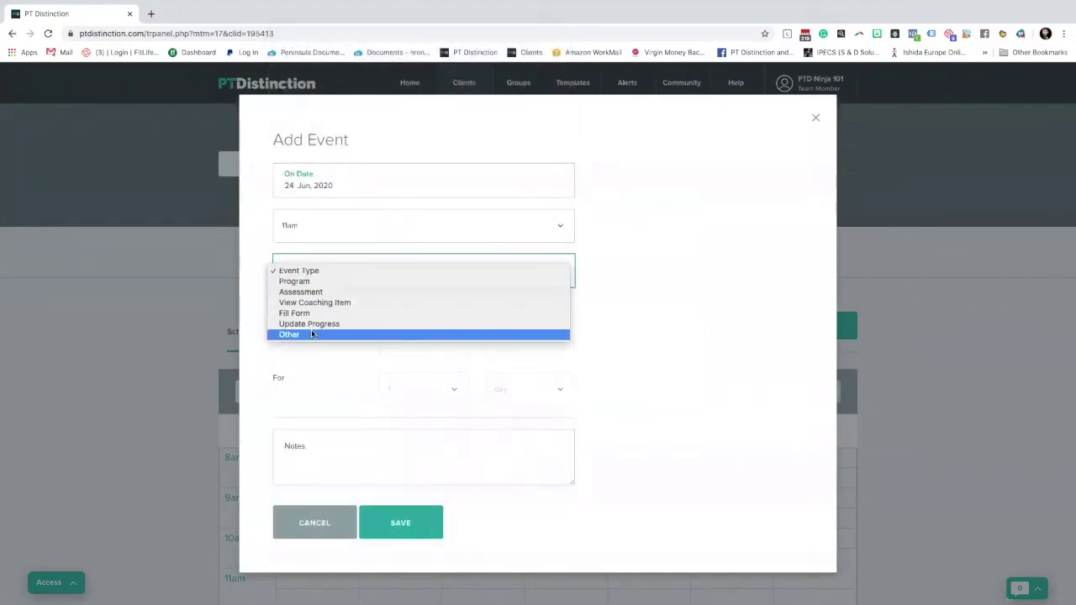
click(311, 334)
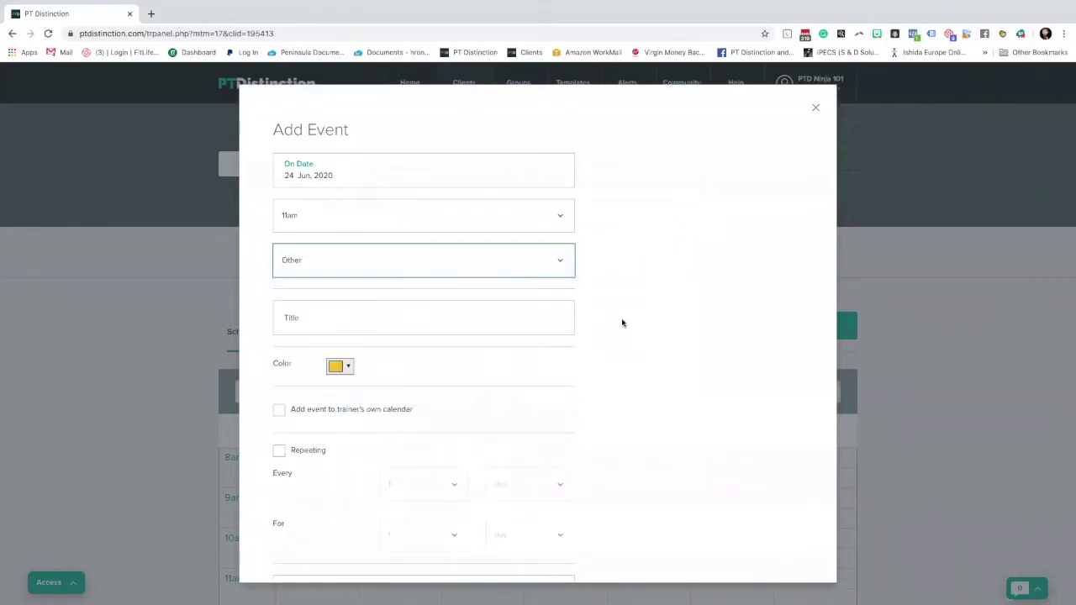
- Title the client event CHECK IN, add it to the trainer's own calendar, leave the notes empty, and save it
scroll(623, 320, down, 3)
click(354, 207)
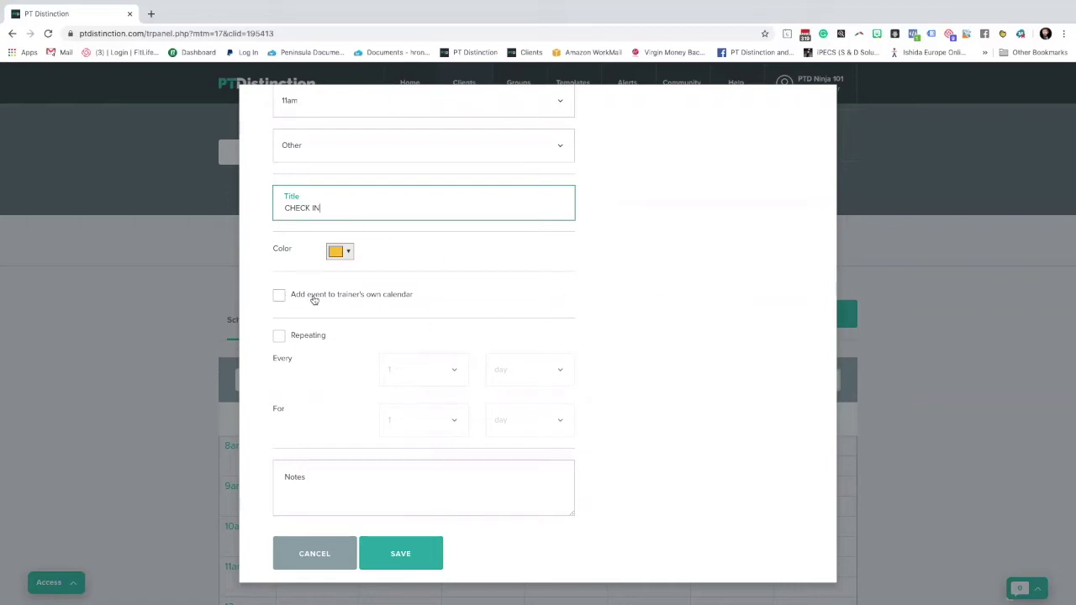
click(277, 297)
click(322, 471)
scroll(596, 427, up, 1)
scroll(598, 426, down, 2)
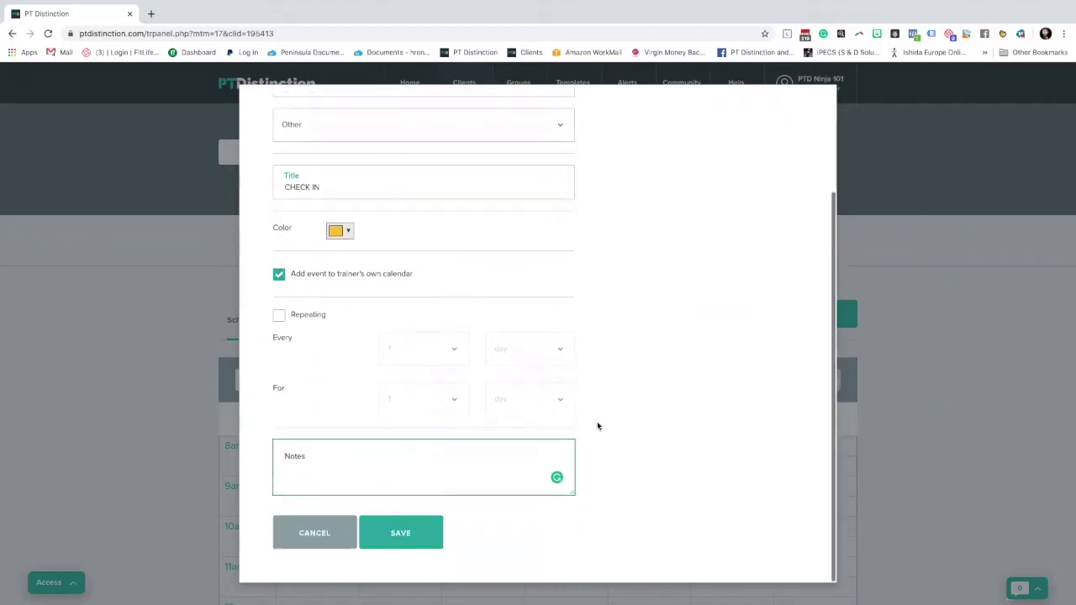
click(400, 542)
click(450, 376)
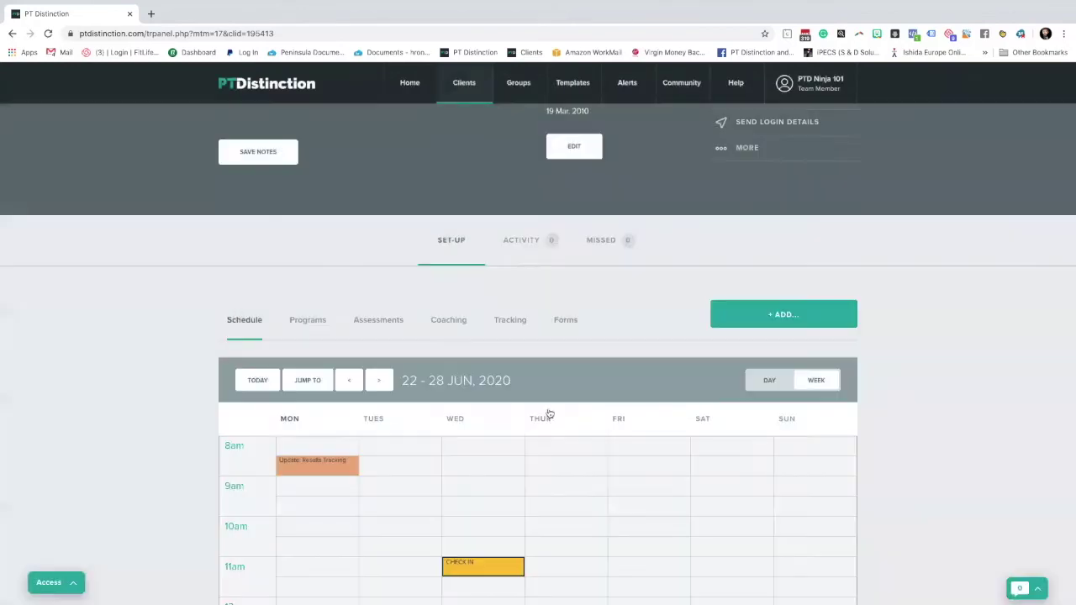
- Review the client's weekly schedule and check the CHECK IN event on Wednesday at 11am in the trainer's own calendar
scroll(933, 445, down, 2)
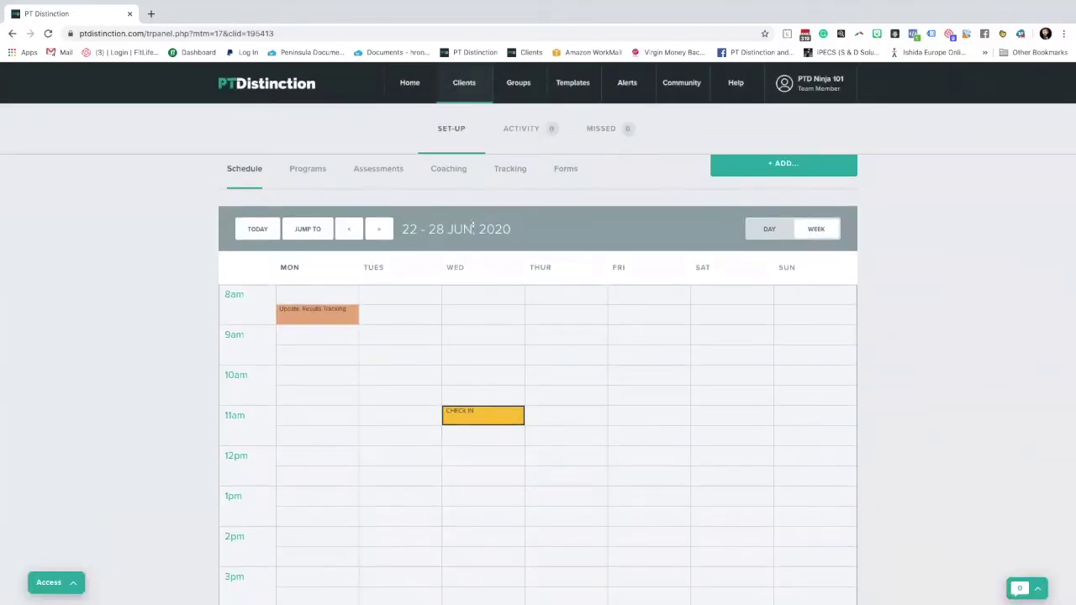
scroll(471, 252, up, 3)
scroll(528, 217, down, 4)
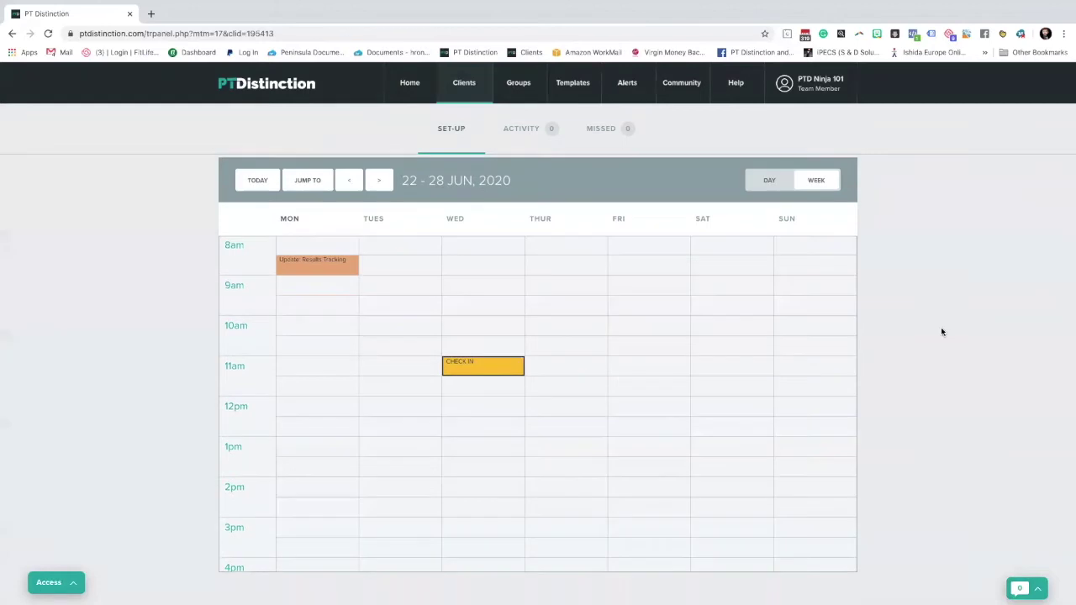
click(820, 89)
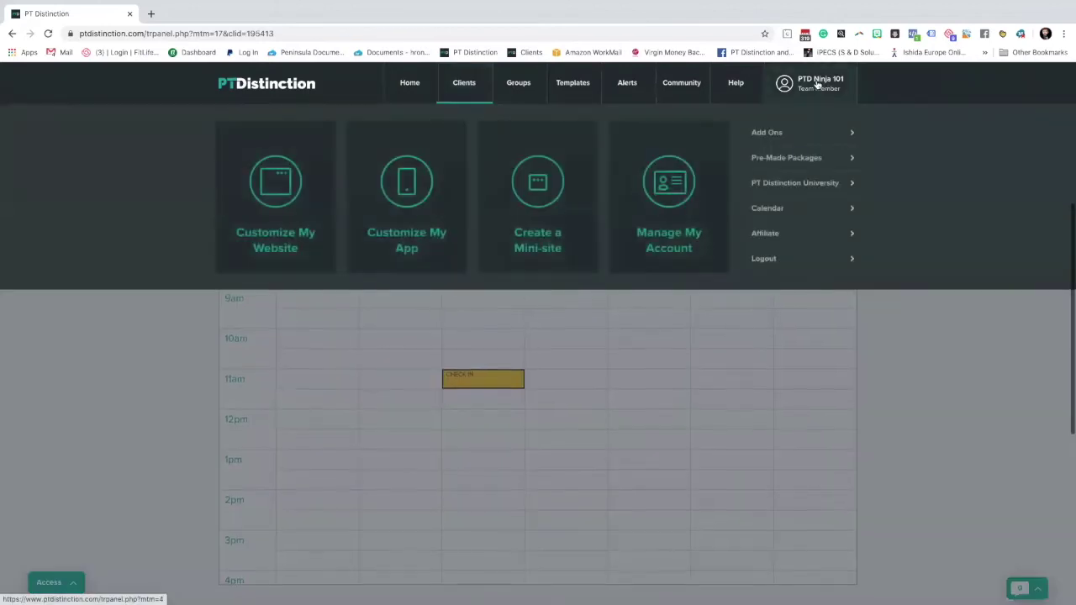
click(774, 211)
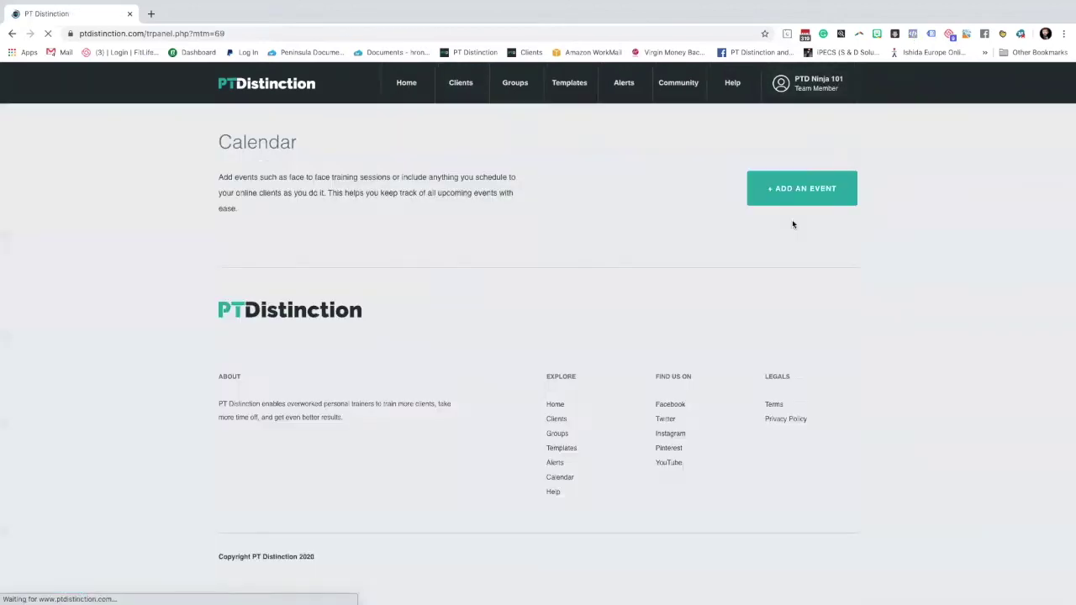
scroll(574, 242, down, 1)
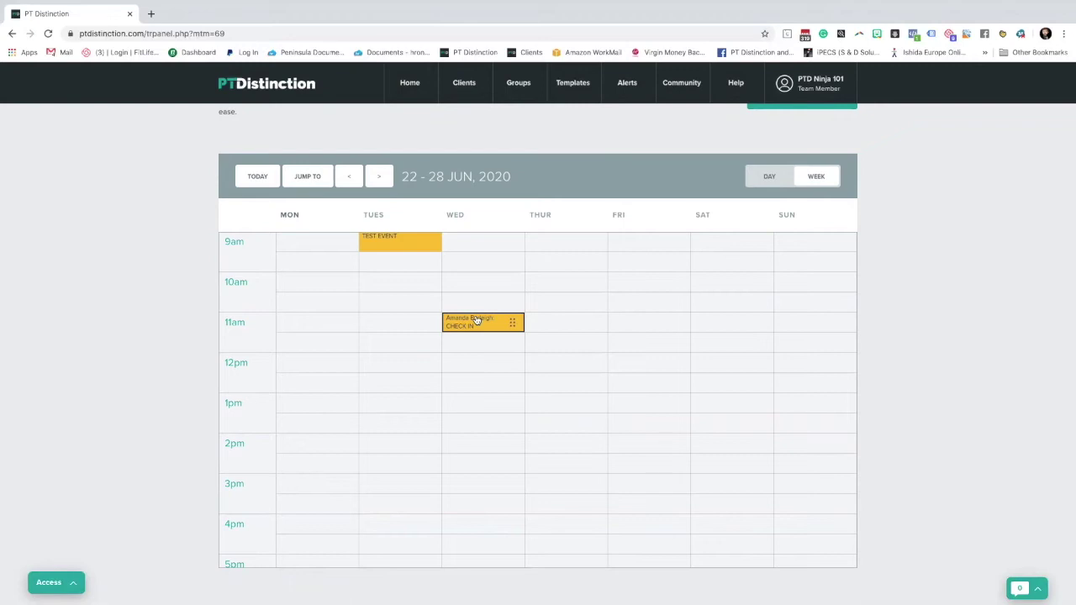
scroll(931, 309, up, 2)
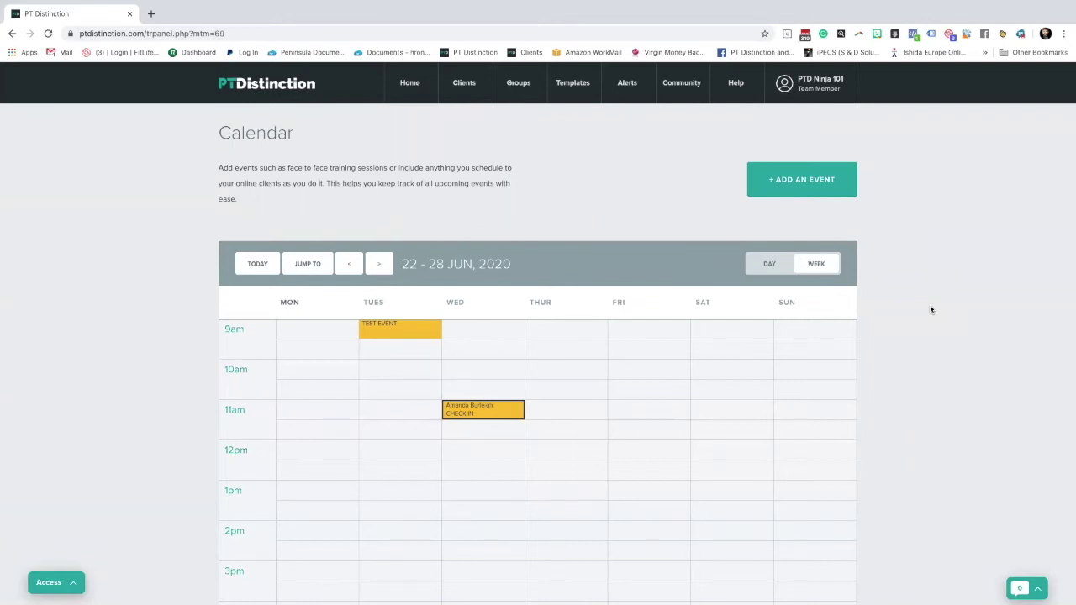
scroll(945, 325, up, 1)
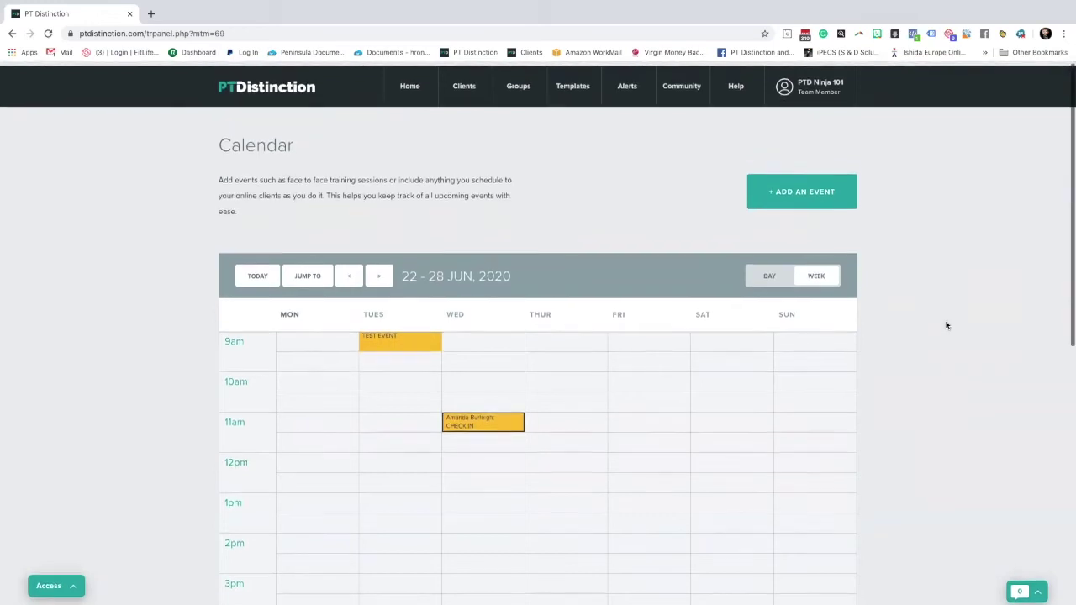
- Return to the client's profile and start a new coaching item of the Text type
click(12, 33)
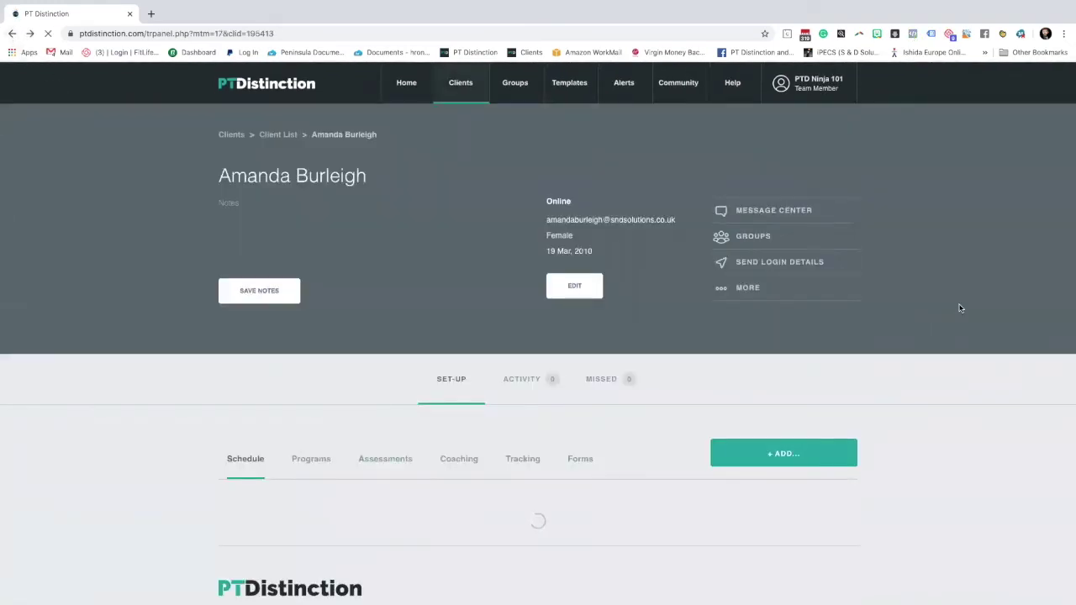
scroll(963, 325, up, 2)
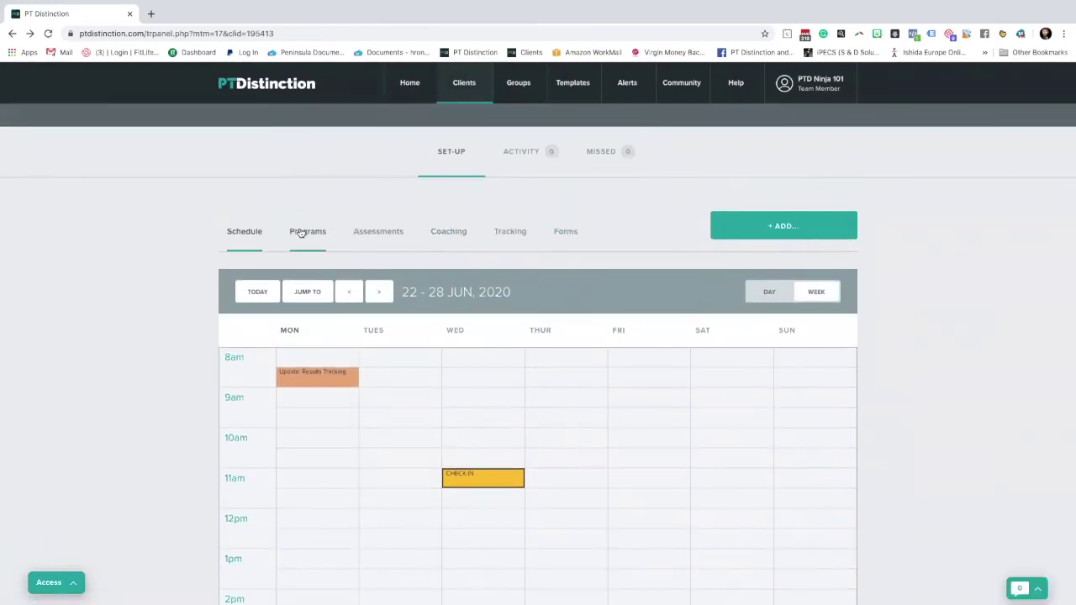
click(761, 233)
click(458, 332)
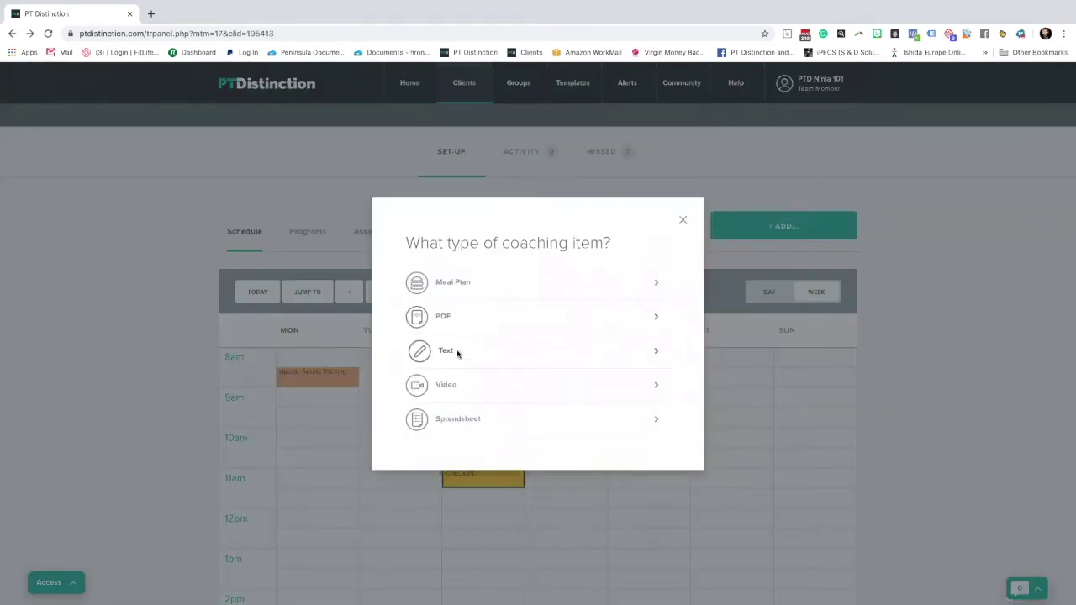
click(457, 353)
- Title the coaching text TEST EVENT 2, enter SFSDFHDSKFJHDSFJK as its content, set it to Inactive, and save it
click(294, 250)
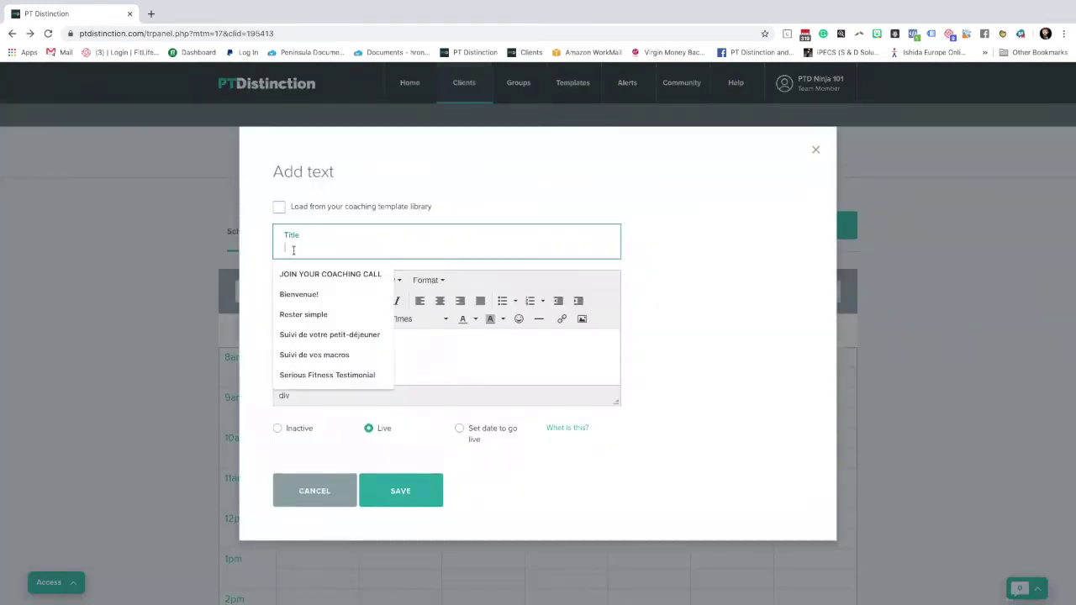
text(TEST EVENT 2)
click(323, 348)
text(SFSDFHDSKFJHDSFJK)
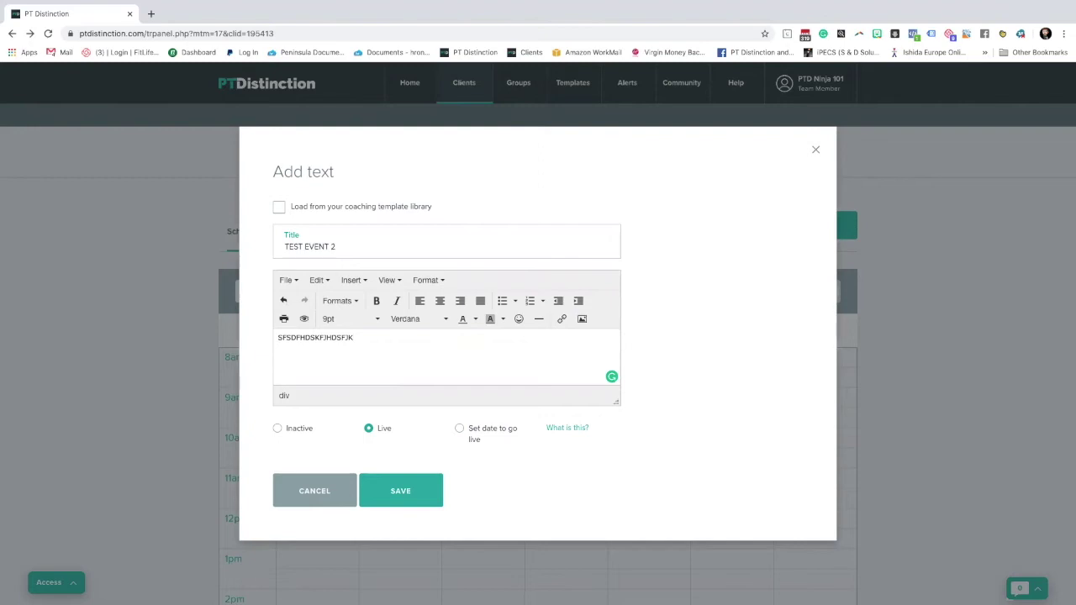
click(291, 434)
click(392, 485)
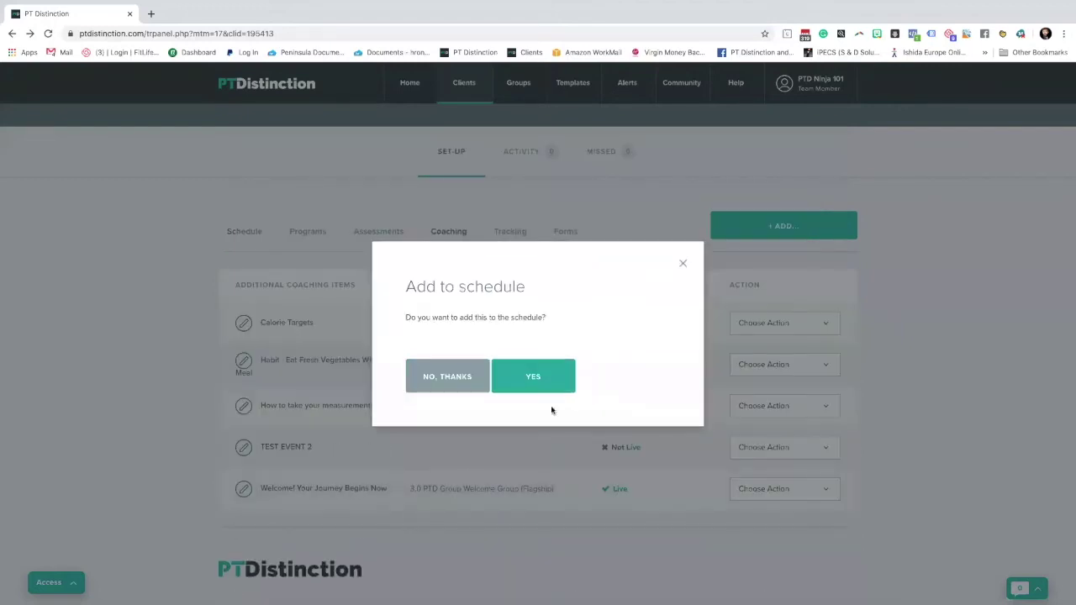
- Choose to add the coaching text to the schedule and set it for 25 Jun, 2020 at 11:00 AM
click(538, 379)
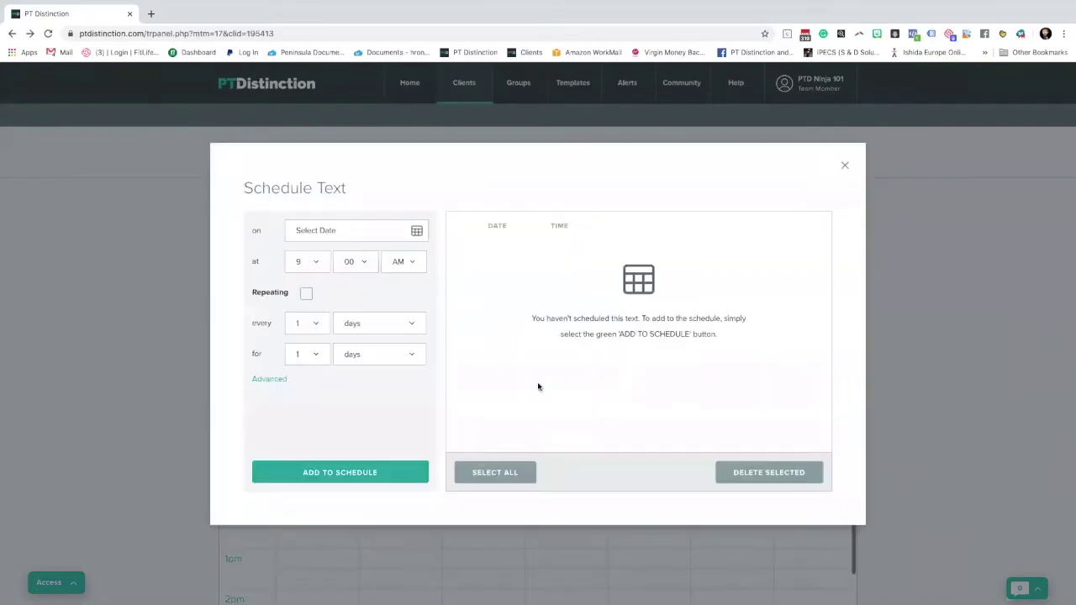
click(412, 232)
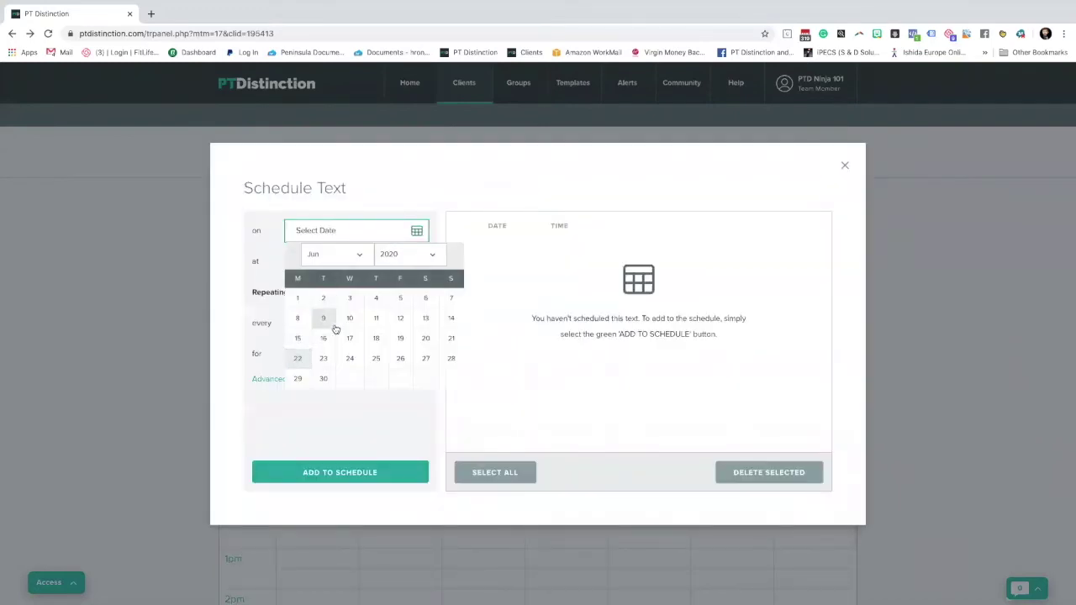
click(375, 358)
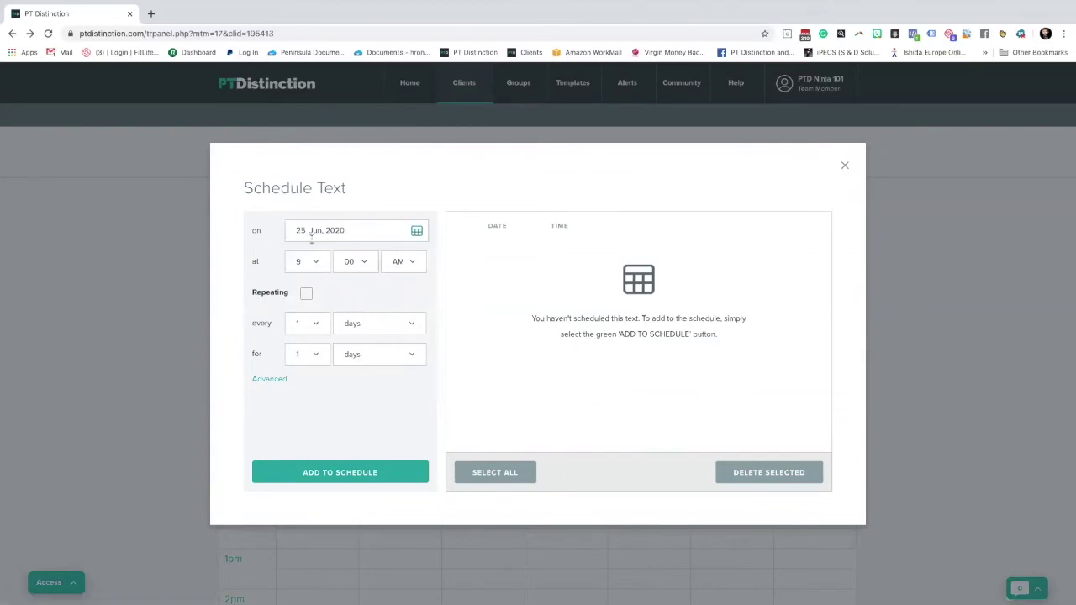
click(312, 262)
click(305, 257)
click(305, 259)
click(301, 291)
- Make the scheduled text repeat every 1 week for 4 weeks
click(305, 294)
click(368, 327)
click(367, 334)
click(371, 356)
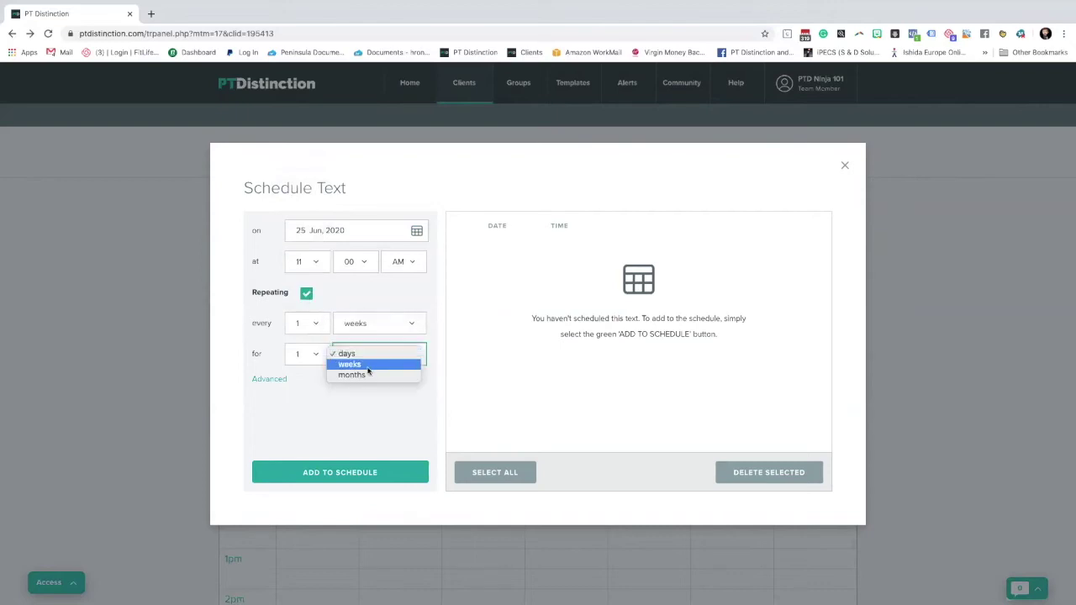
click(369, 365)
click(311, 354)
click(306, 376)
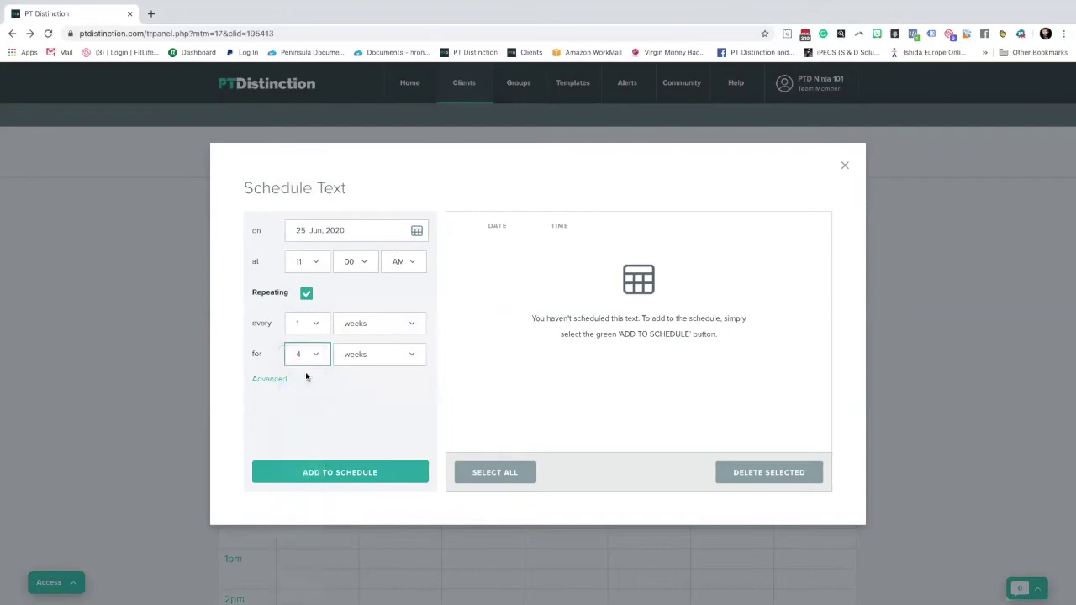
key(4)
- Include the repeating text on the trainer's calendar, add it to the schedule, and close the scheduling dialog
click(268, 379)
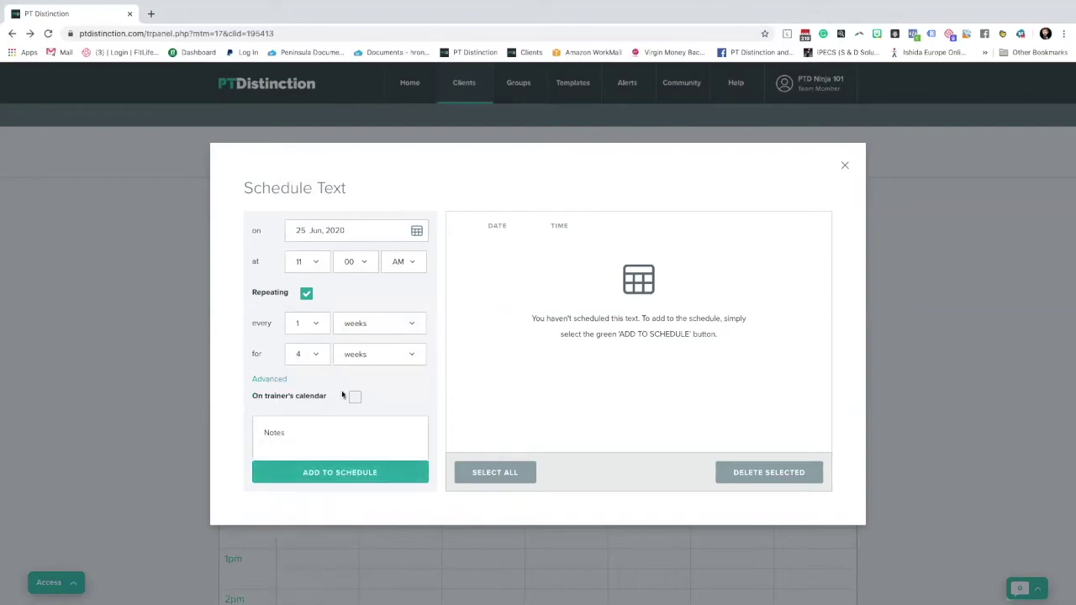
scroll(375, 393, down, 2)
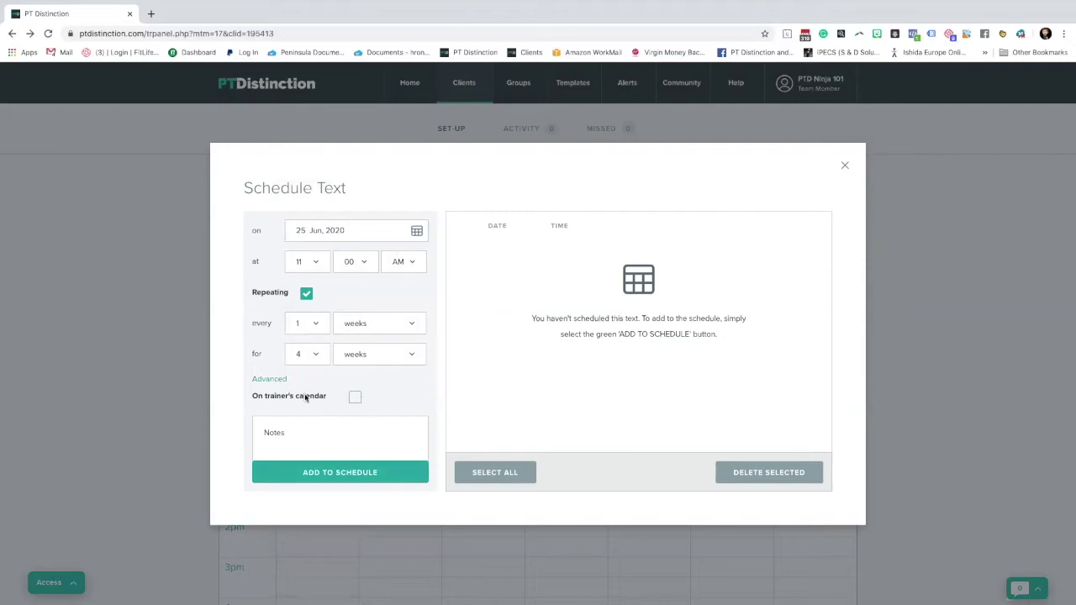
scroll(357, 401, down, 1)
click(355, 397)
click(344, 474)
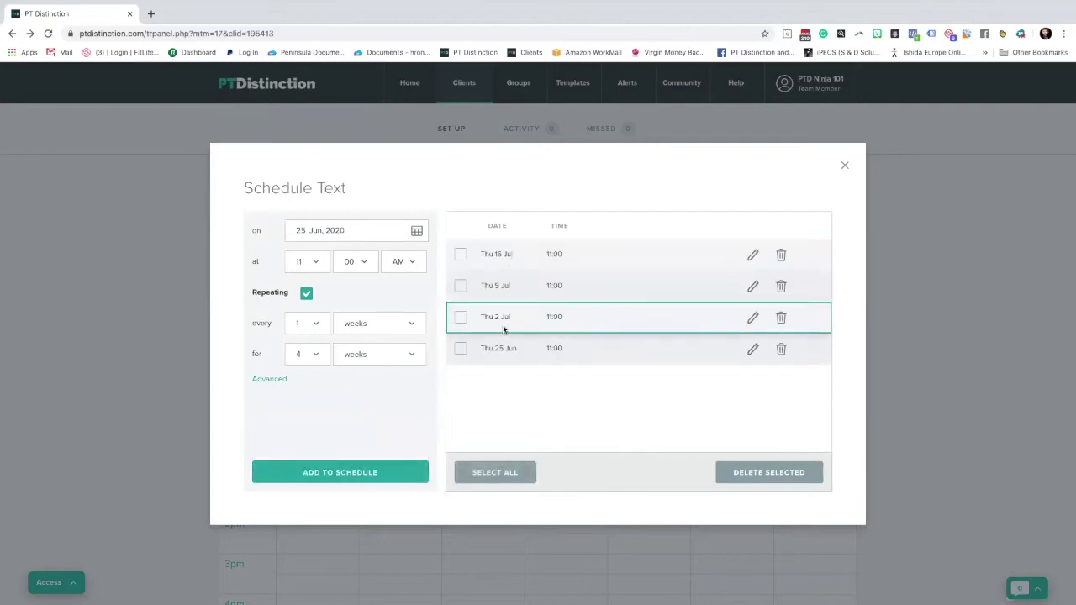
click(845, 165)
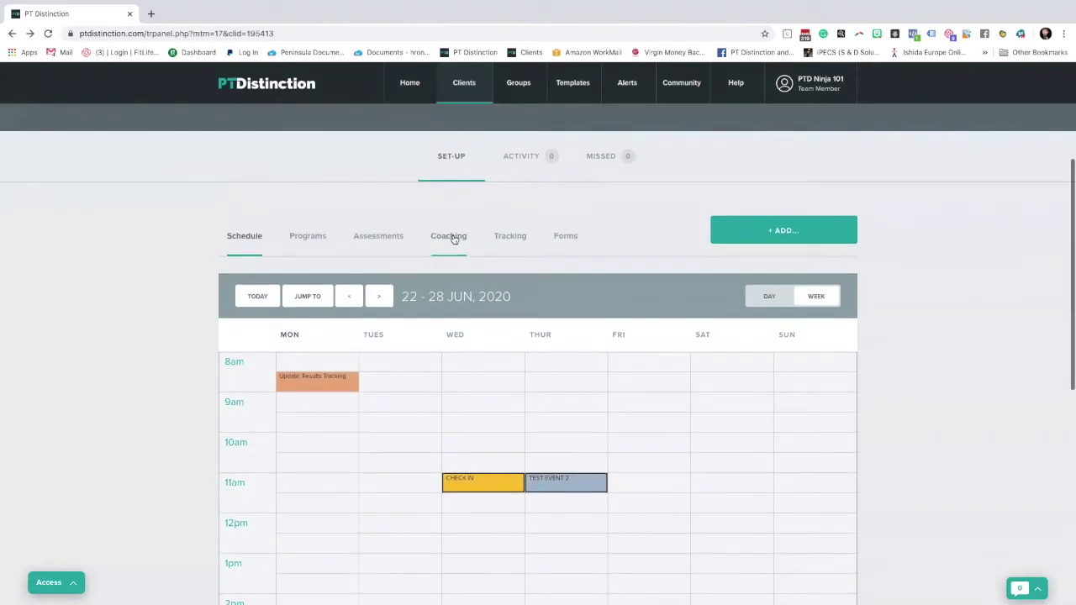
- Check TEST EVENT 2 among the client's coaching items and on the trainer's calendar, going forward to the week of 6 - 12 Jul, 2020
click(451, 237)
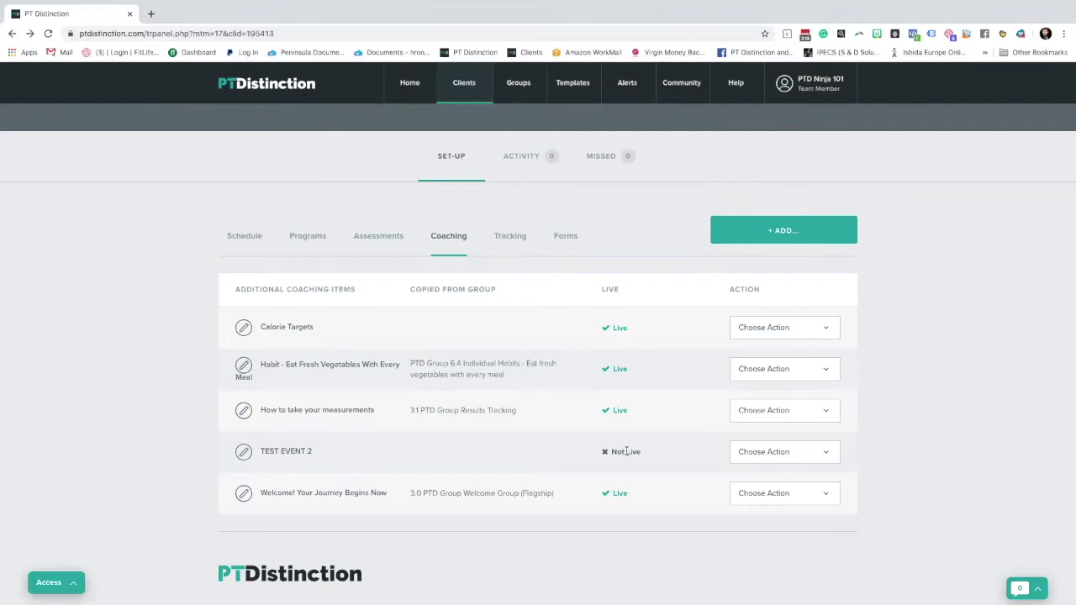
scroll(545, 379, up, 3)
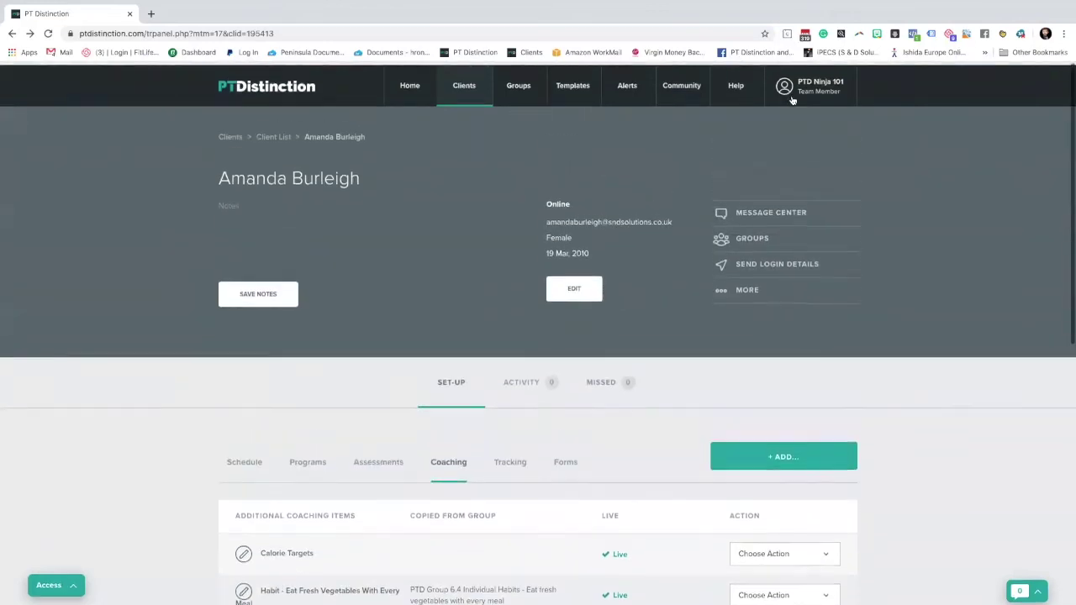
click(802, 89)
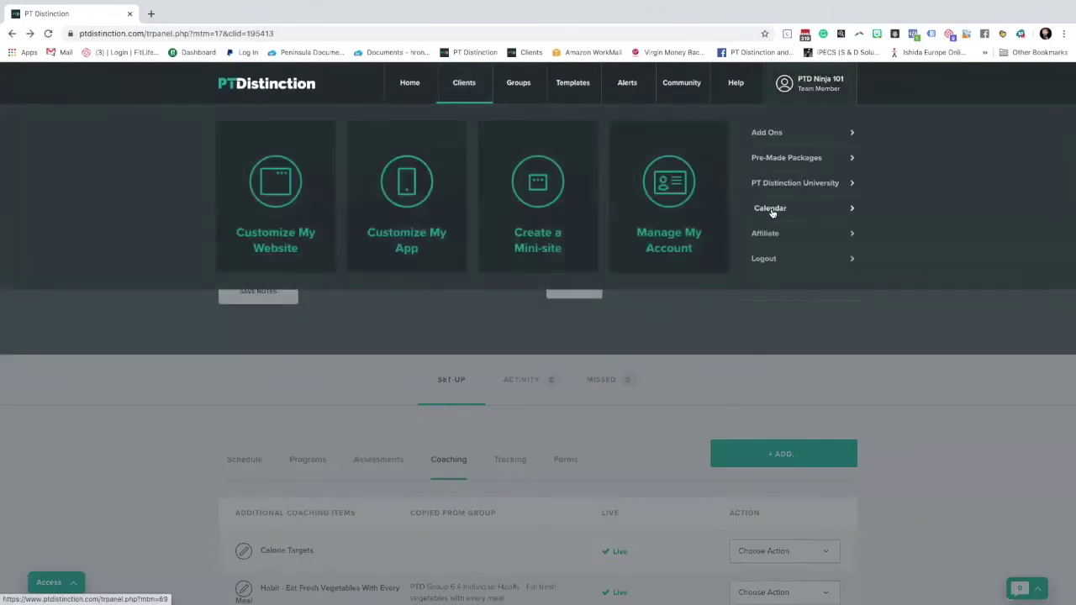
click(770, 209)
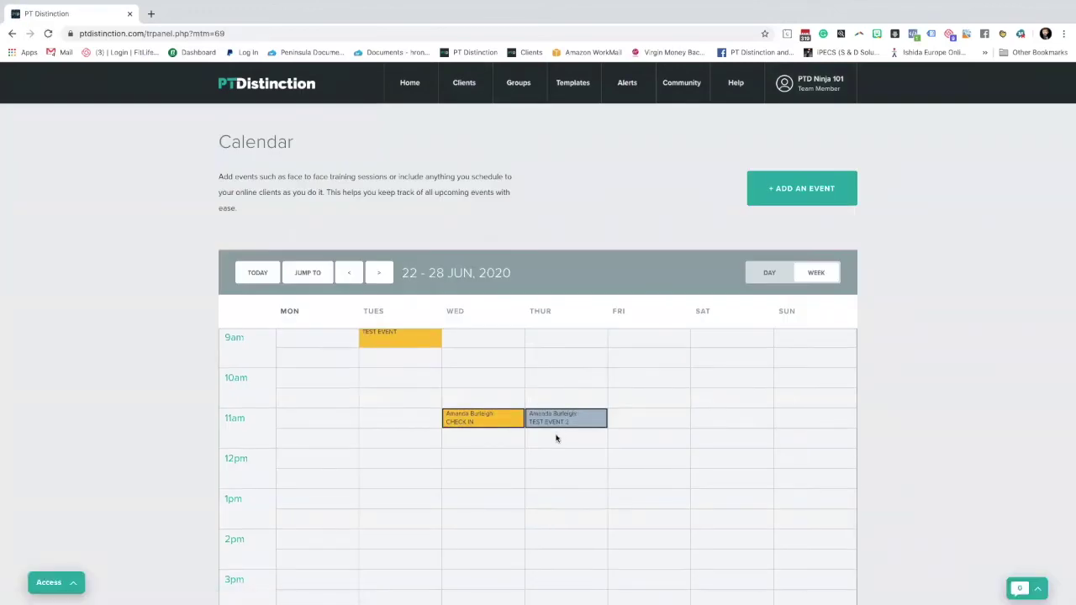
scroll(905, 412, down, 1)
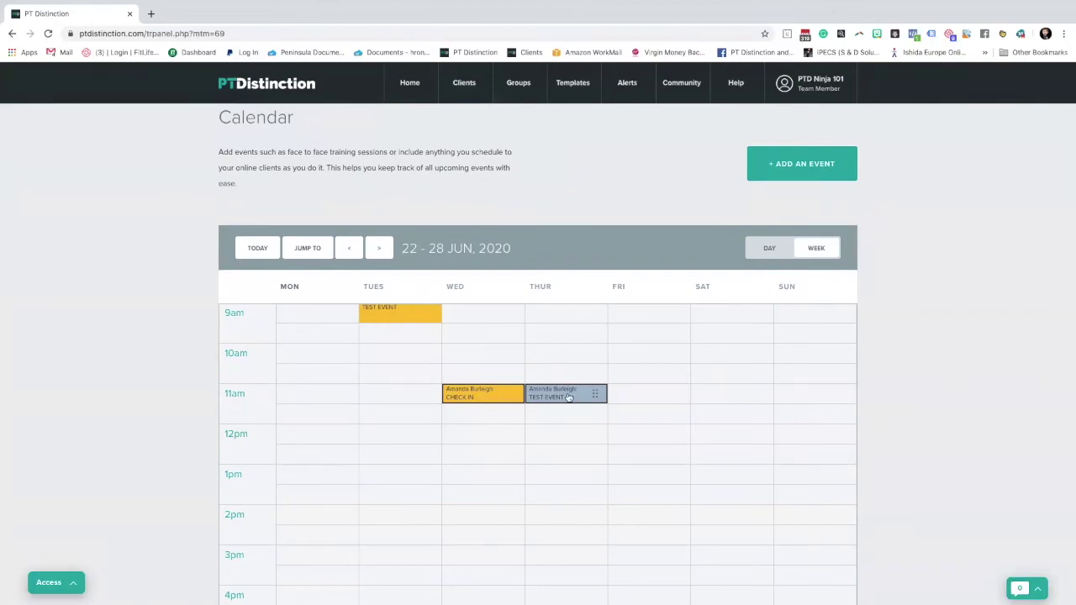
click(381, 255)
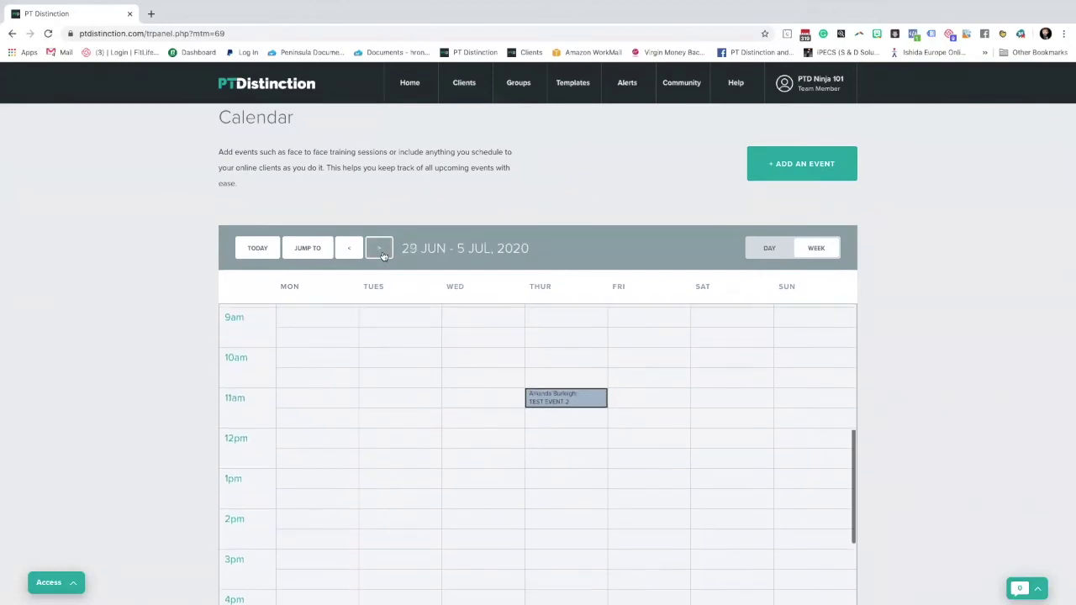
click(380, 256)
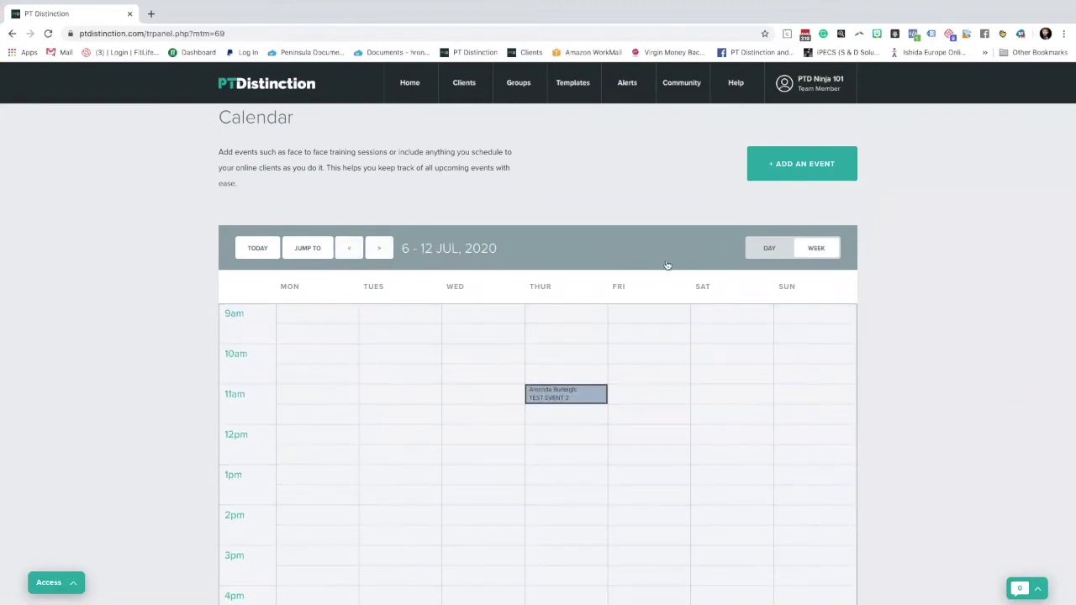
click(787, 173)
click(816, 109)
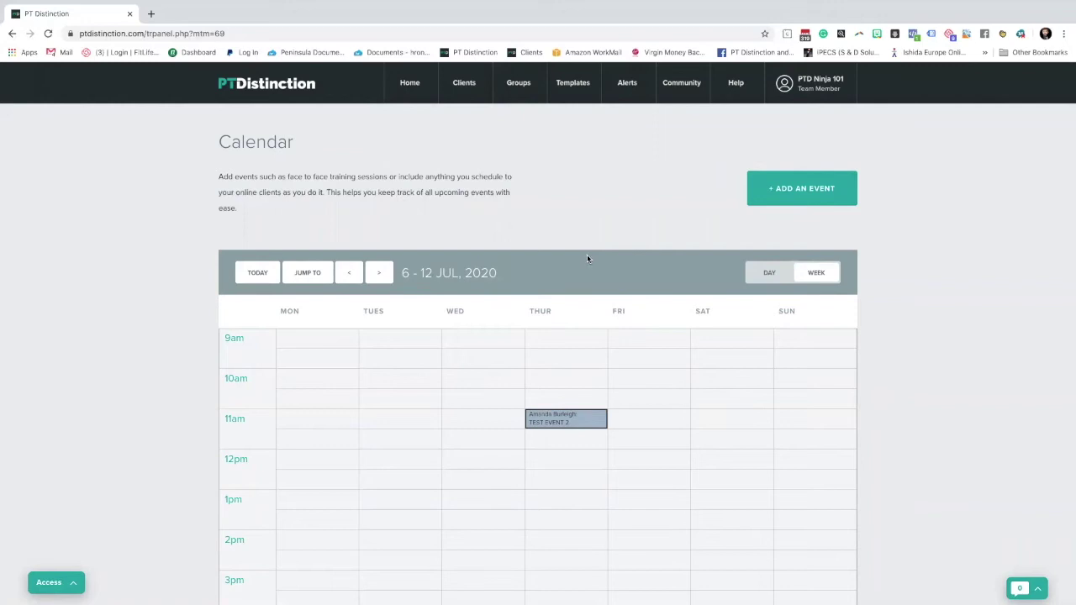
- Create a new group named Weekly Client Checkins
click(420, 92)
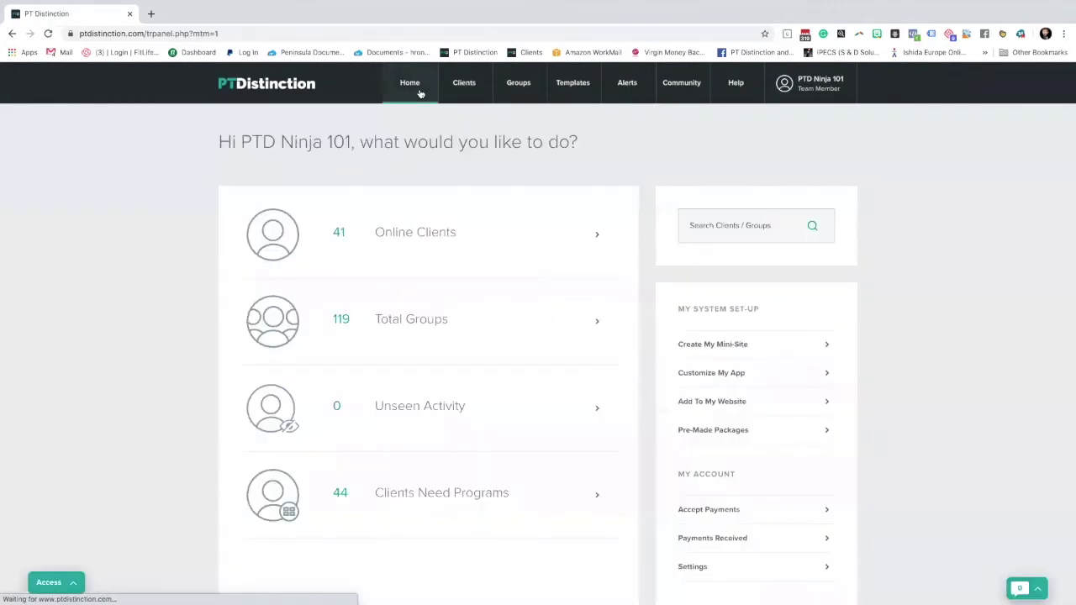
scroll(451, 329, down, 2)
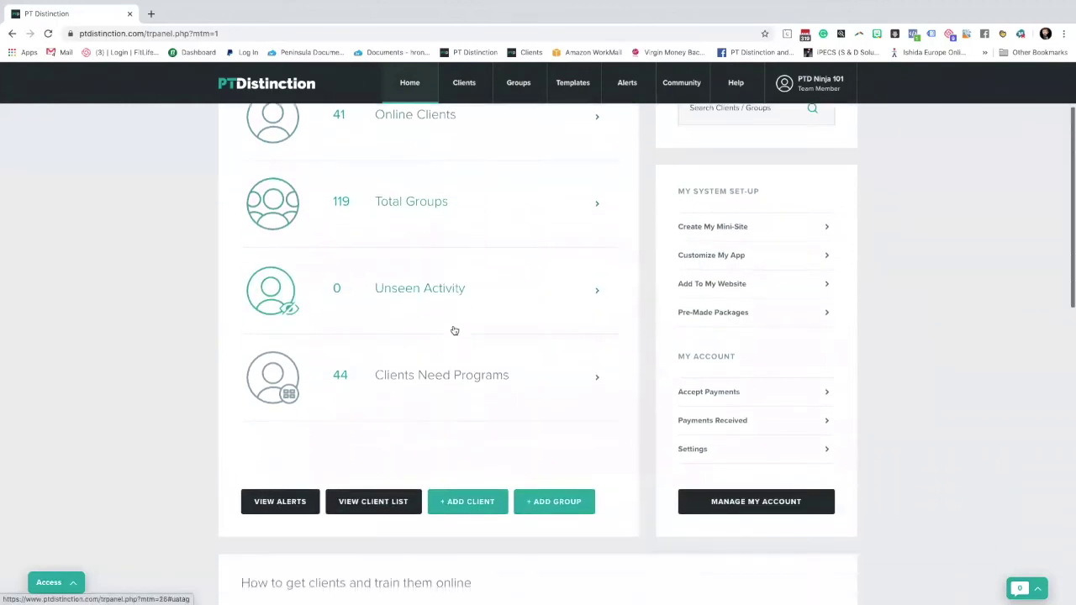
click(559, 461)
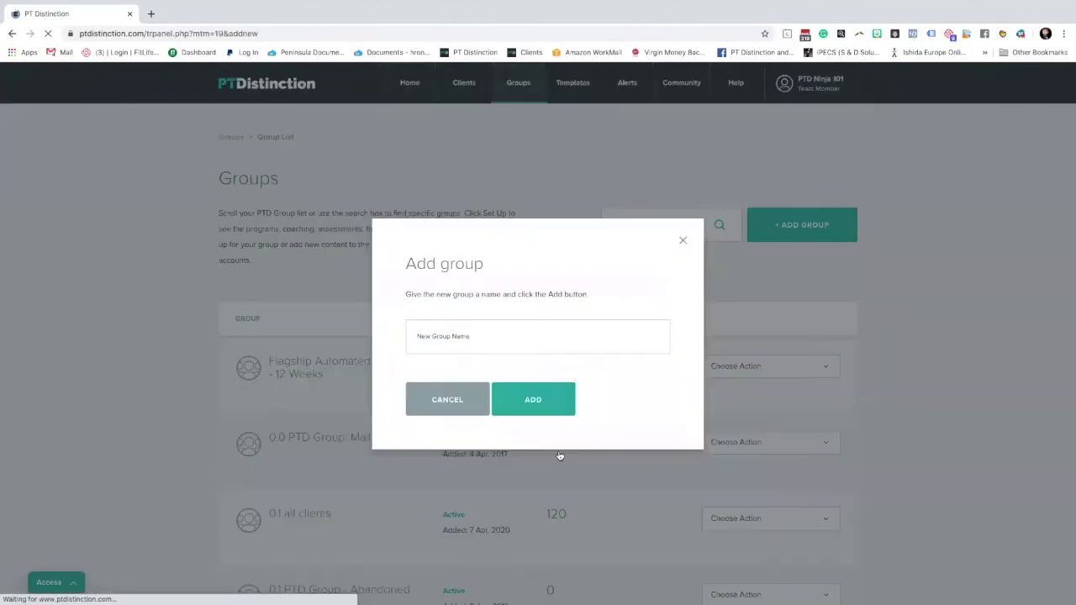
click(483, 342)
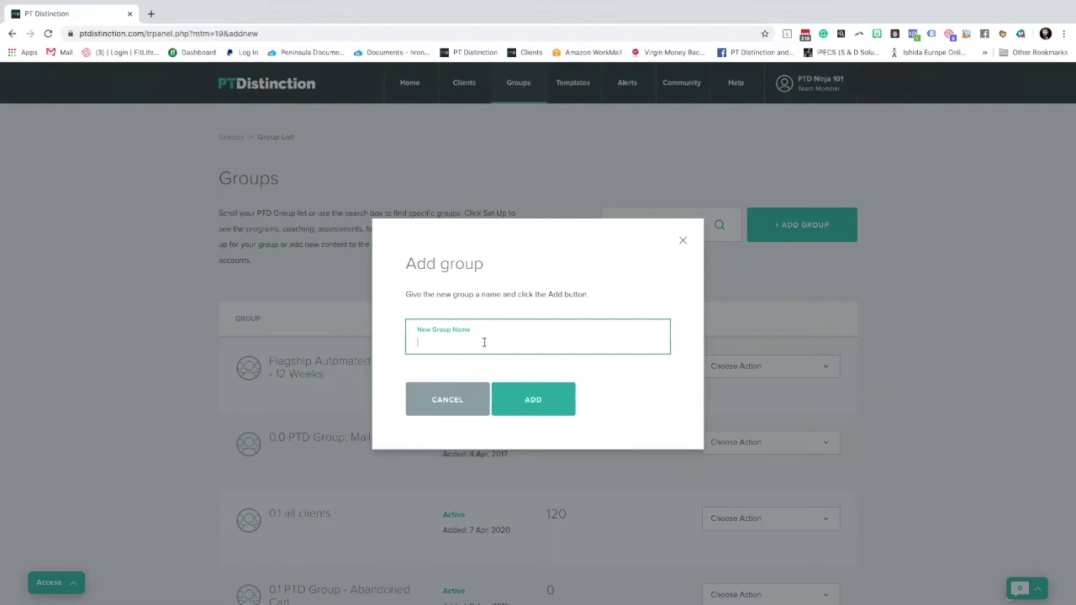
text(Weeky Client Checkins)
click(438, 342)
text(l)
drag(519, 341, 396, 337)
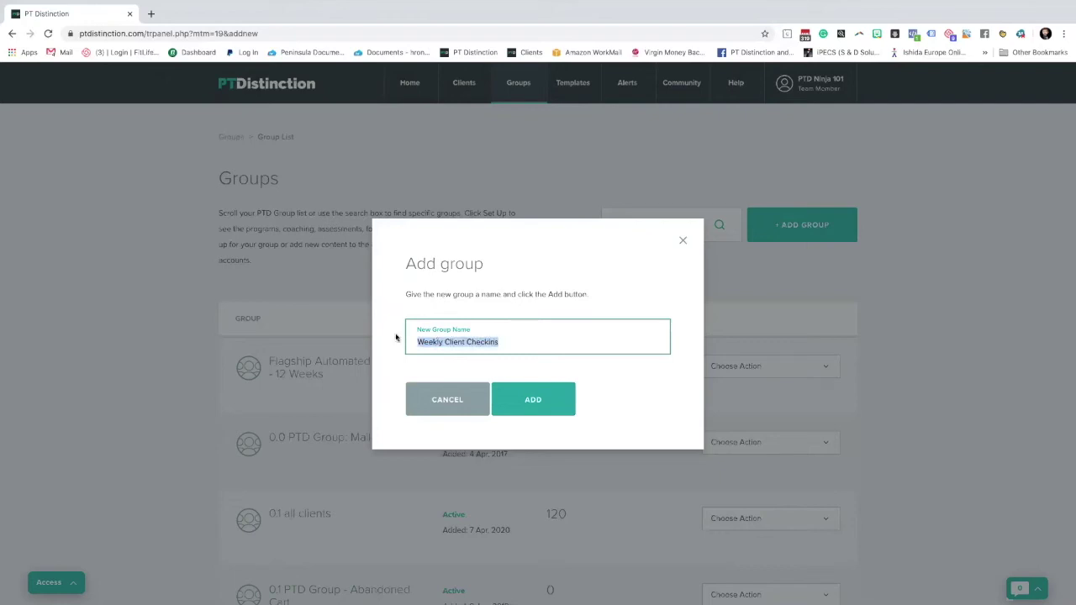
click(531, 395)
click(534, 395)
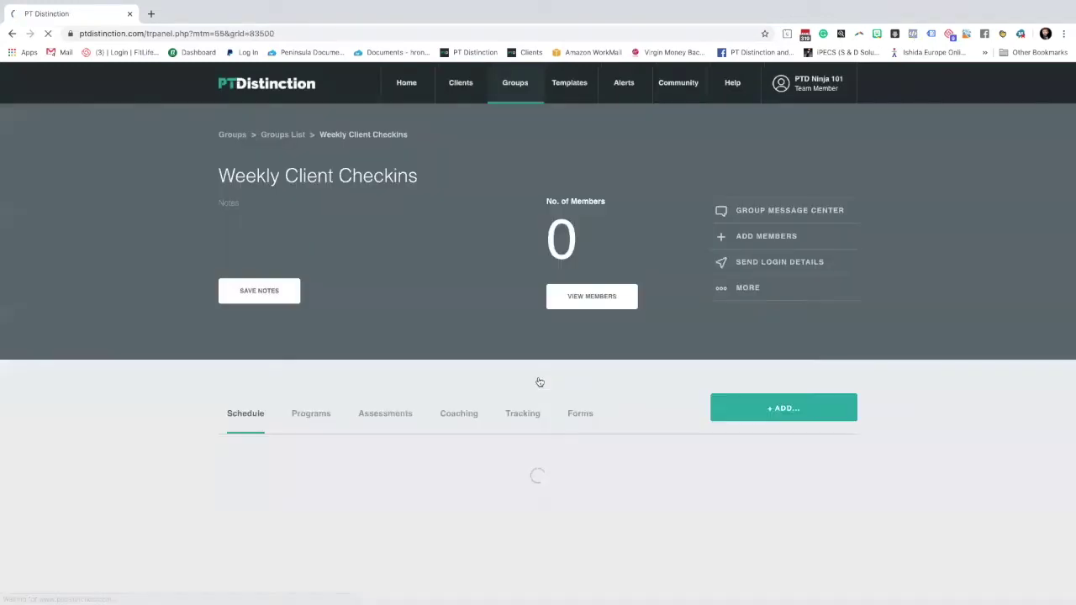
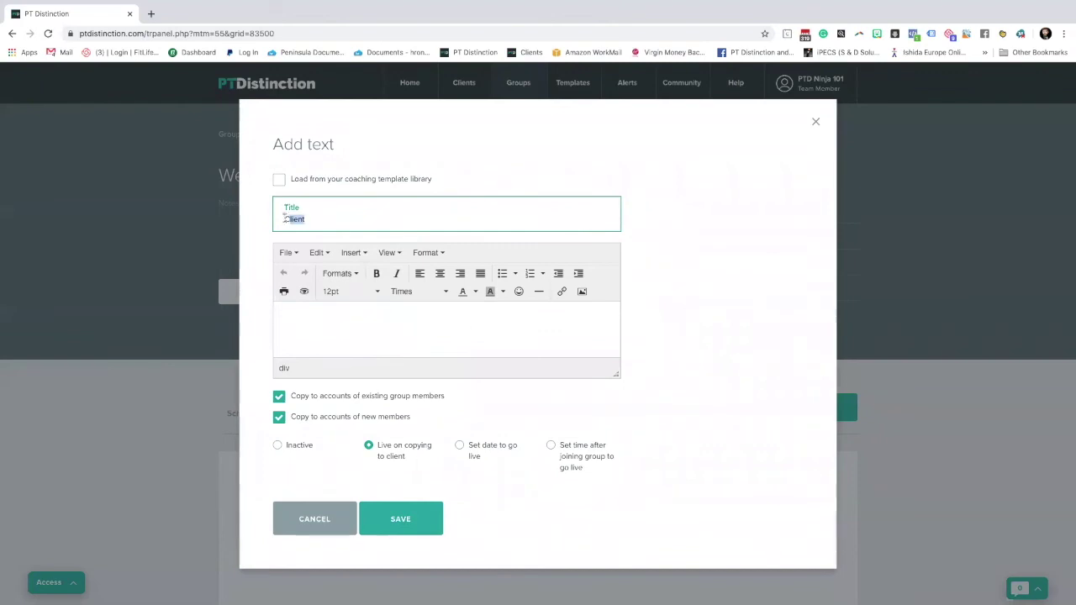
- Title the group's coaching text Weekly Client Checkin, set it to Inactive and save it
text(Wee)
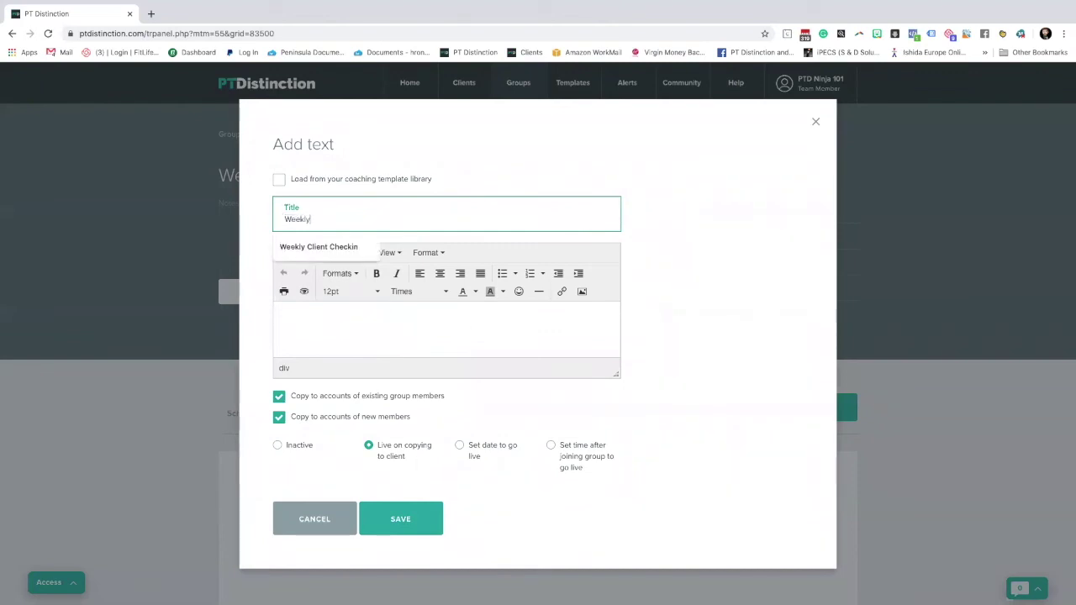
text(kly)
click(311, 247)
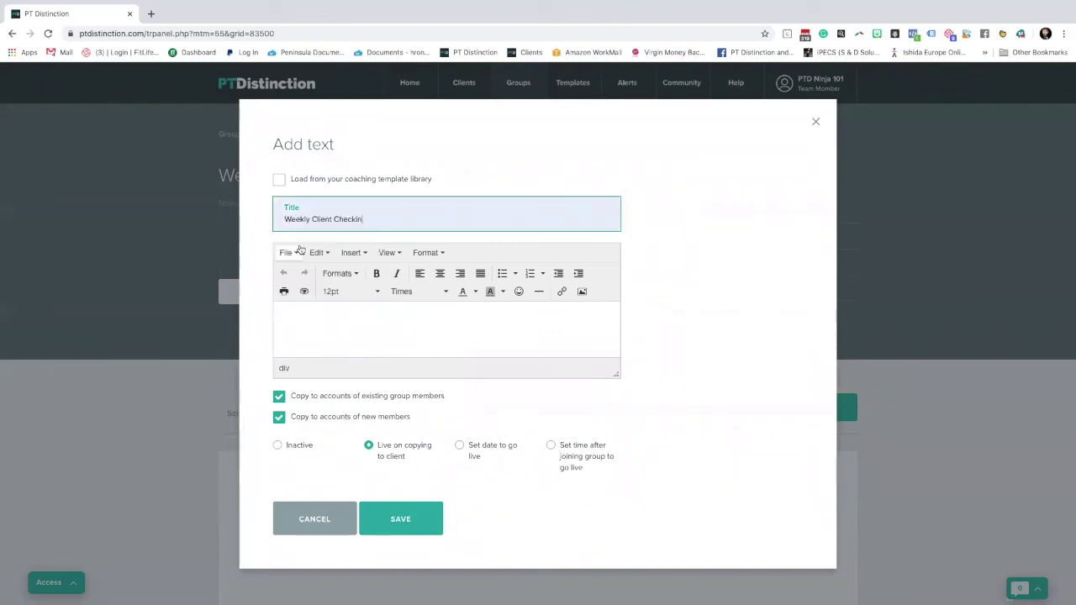
click(278, 446)
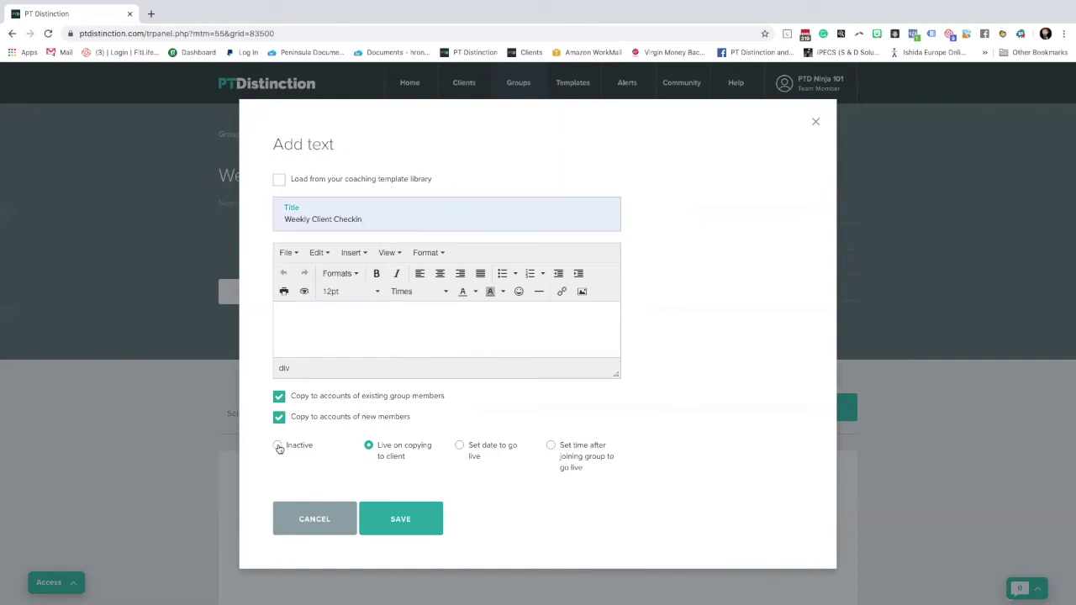
click(398, 523)
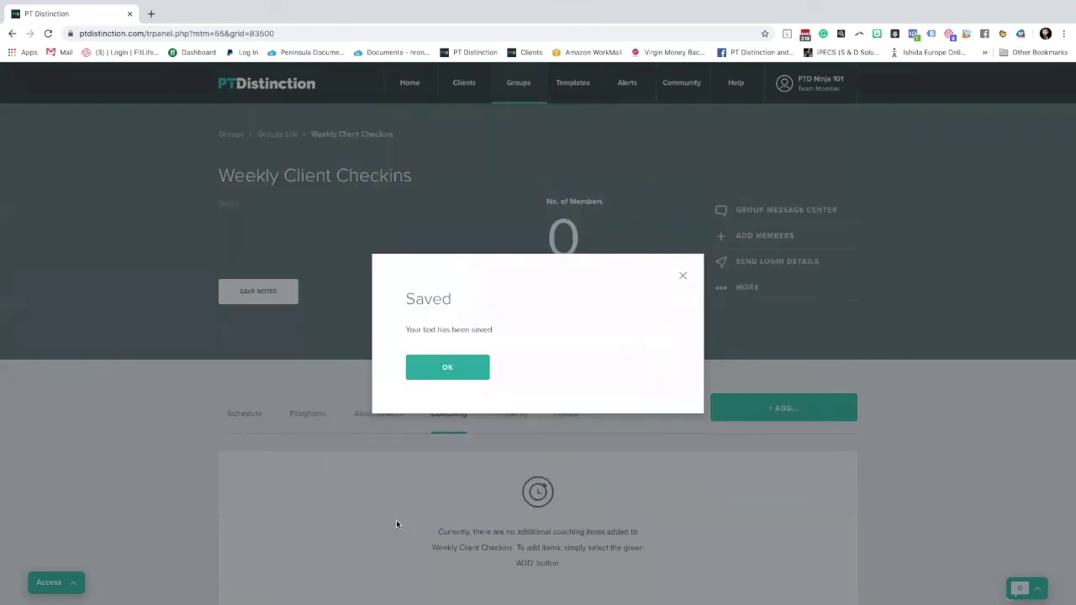
- Choose to add the text to the schedule by days after joining, set for after 6 days at 9:00 AM
click(547, 385)
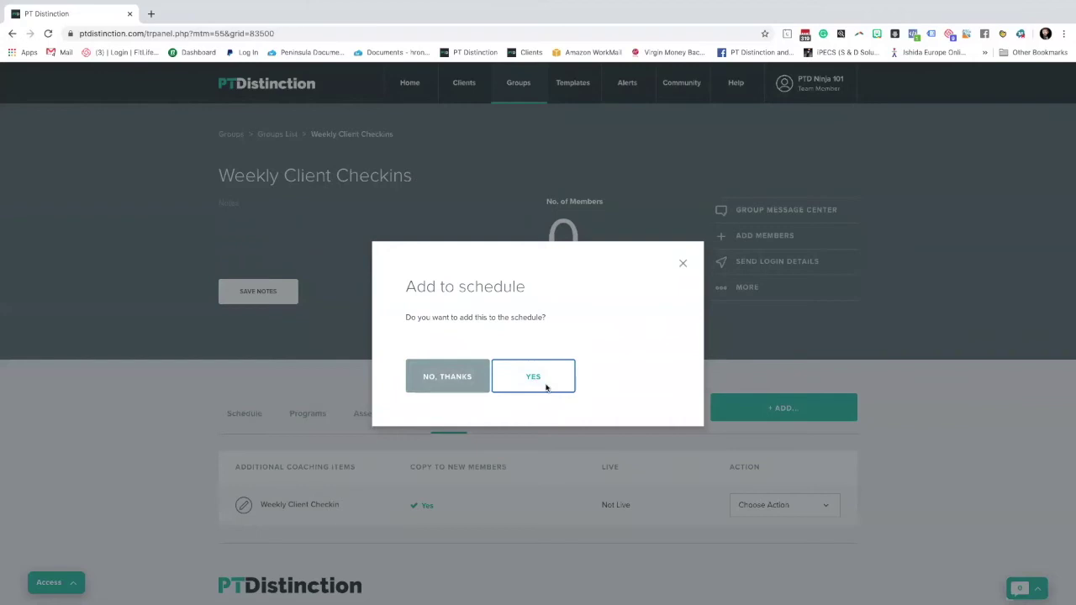
click(257, 245)
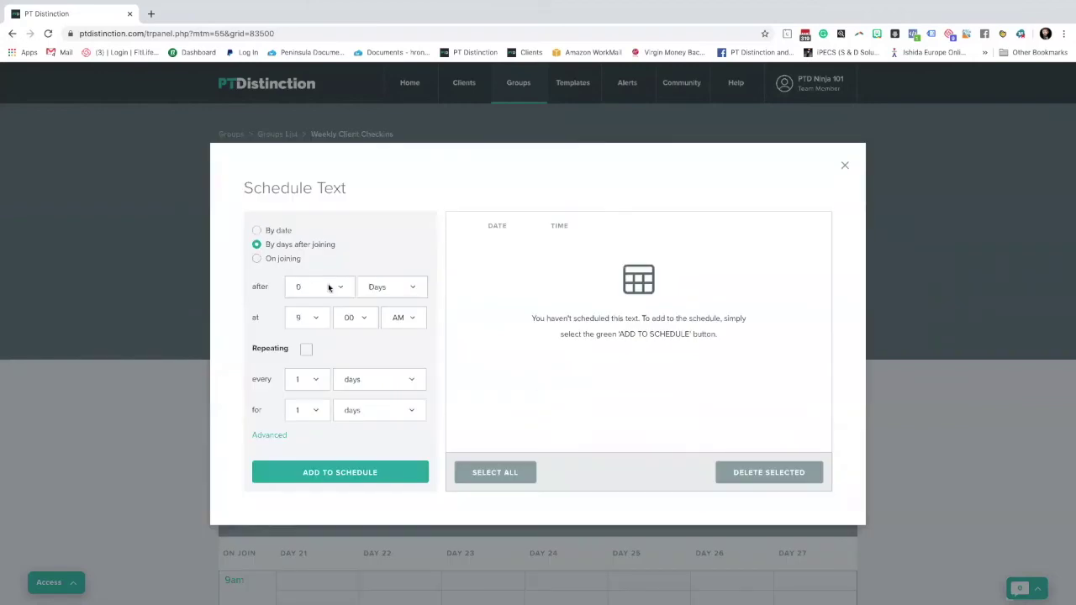
click(315, 286)
key(Escape)
click(309, 321)
key(Escape)
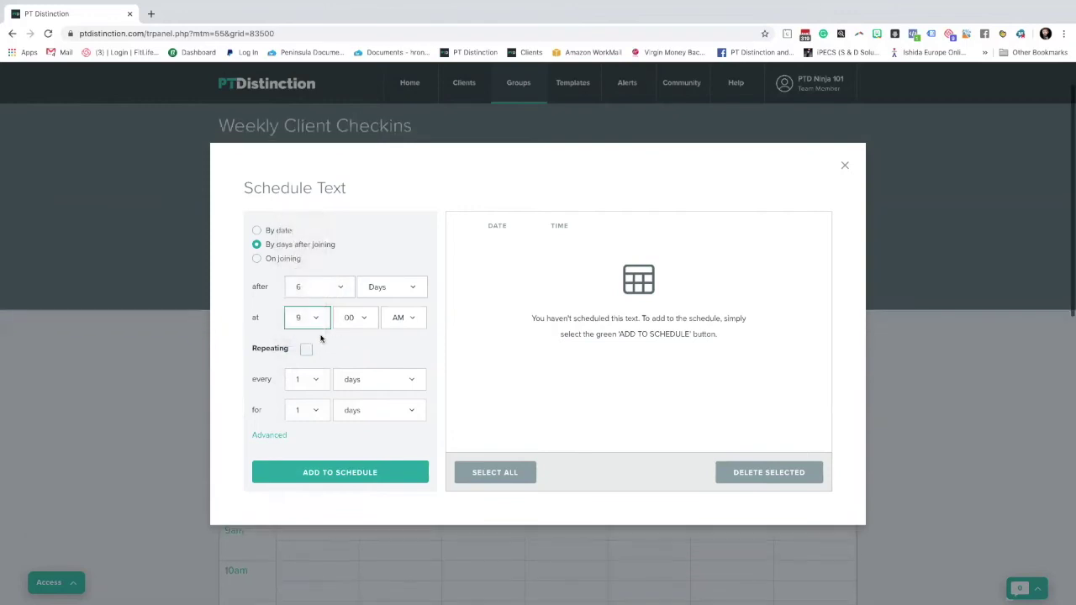
- Make the scheduled check-in text repeat every 1 week for 12 weeks
click(308, 350)
click(378, 379)
click(361, 388)
click(377, 411)
click(377, 420)
click(314, 410)
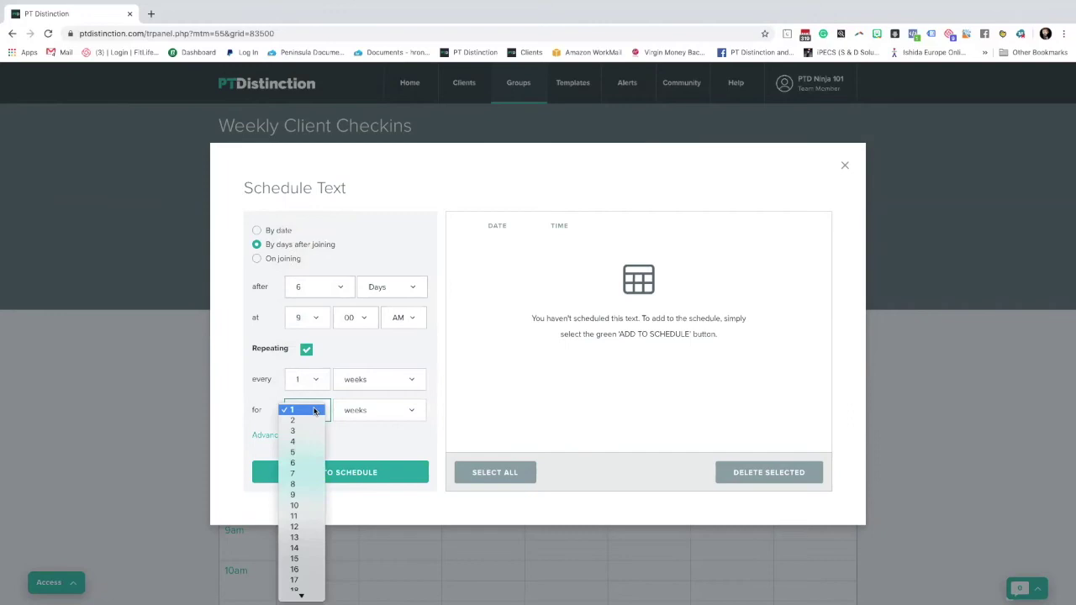
text(121)
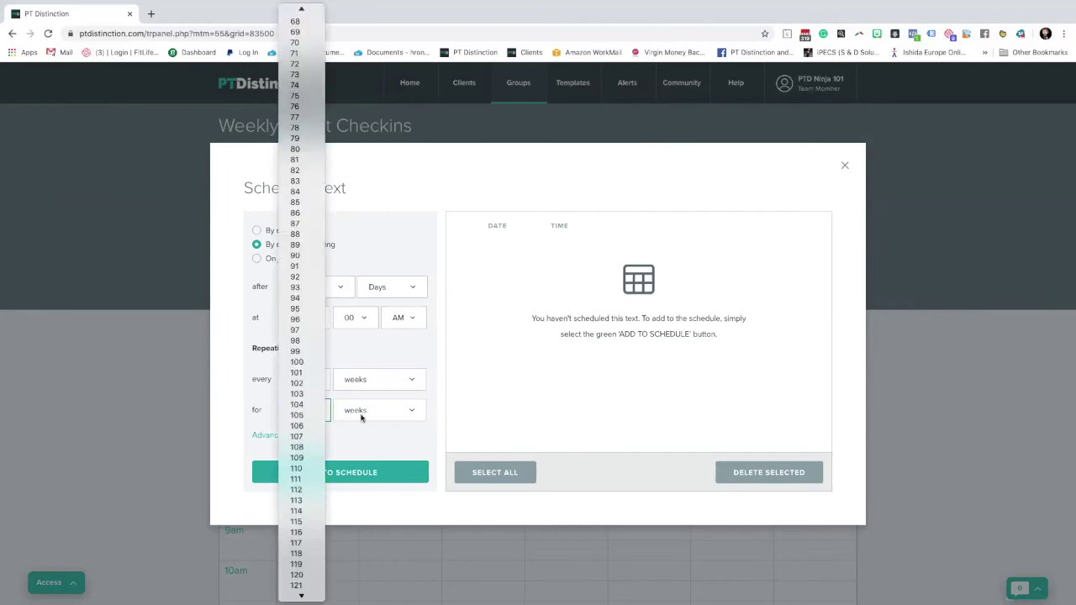
key(Escape)
click(305, 412)
text(12)
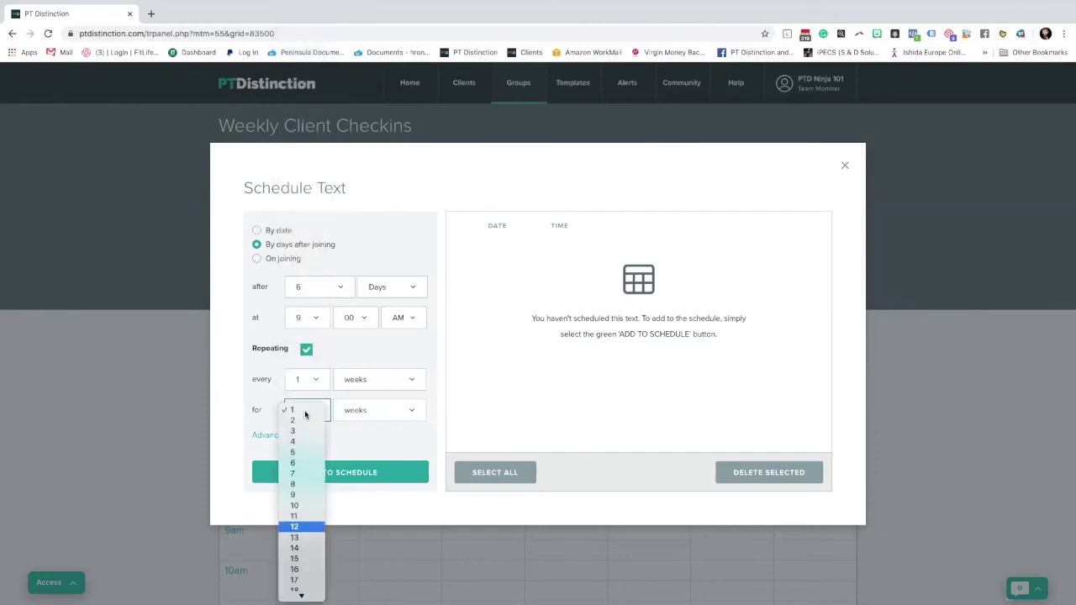
key(Return)
- Include the repeating check-in on the trainer's calendar, add it to the group's schedule, and close the scheduling dialog
click(277, 435)
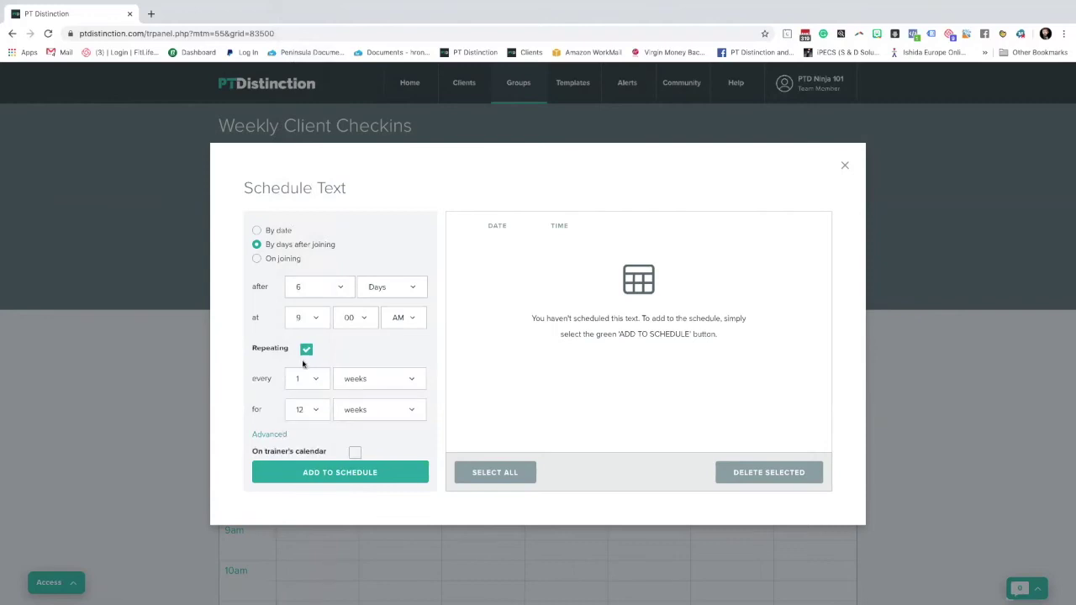
click(355, 448)
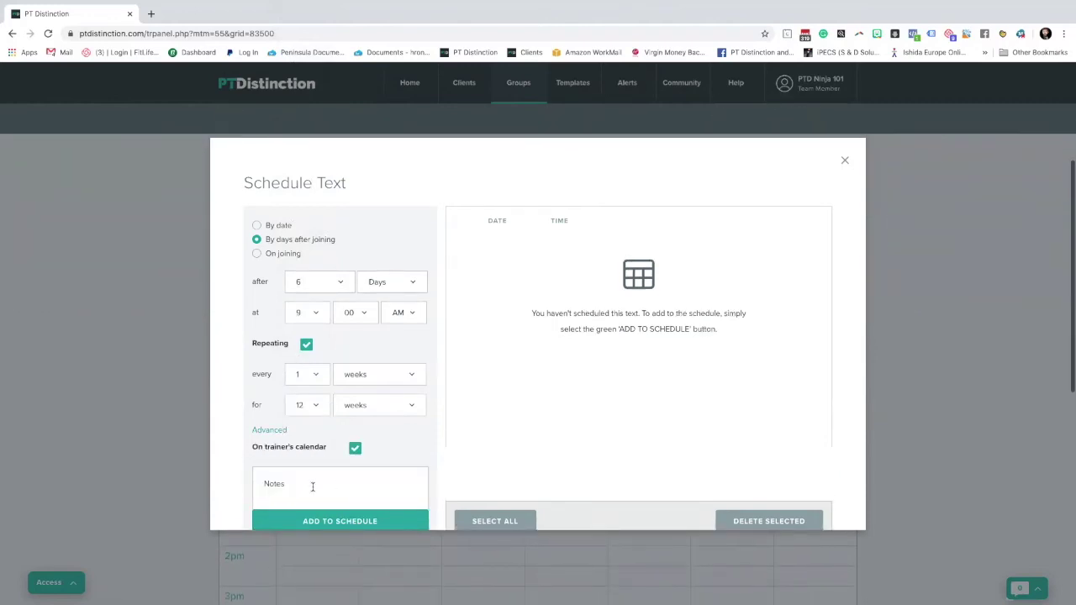
click(363, 520)
click(528, 398)
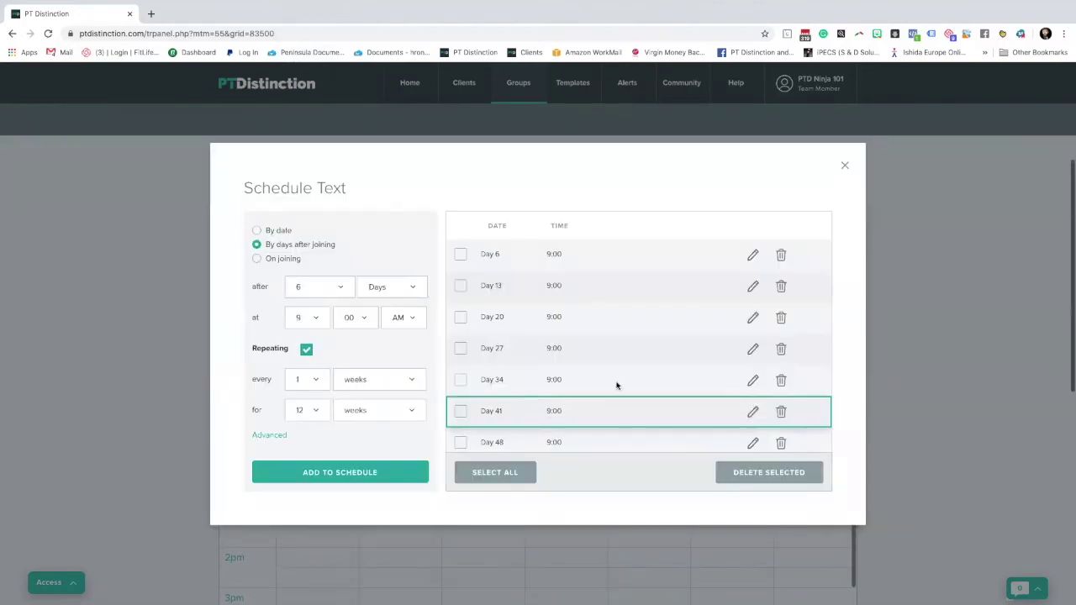
scroll(554, 271, down, 4)
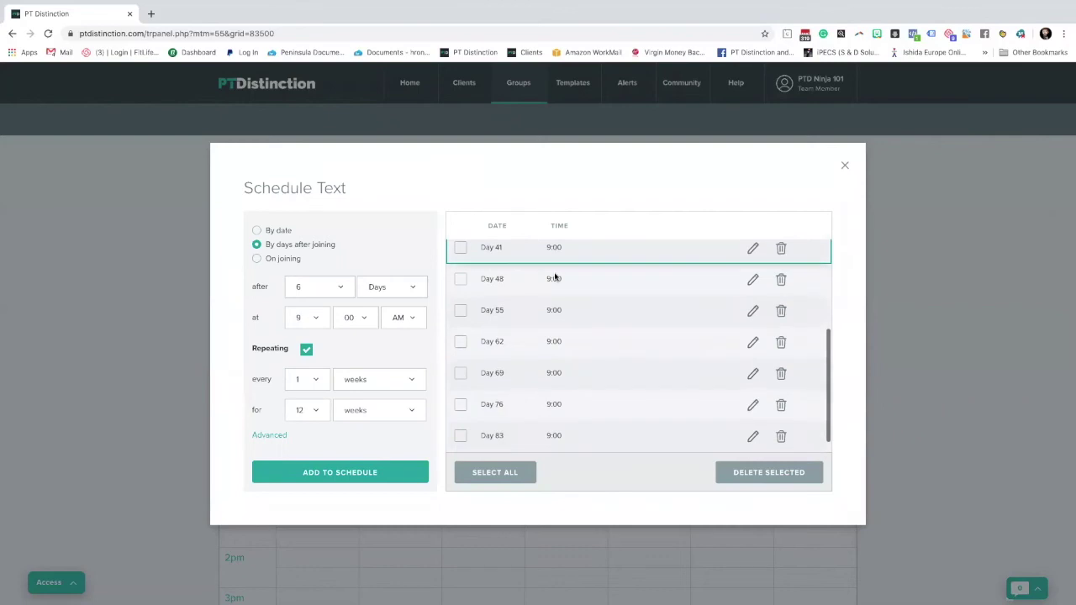
click(844, 165)
- Check Weekly Client Checkin on the group's days-after-joining schedule, going forward to week 5, and among the group's coaching items
scroll(794, 393, up, 1)
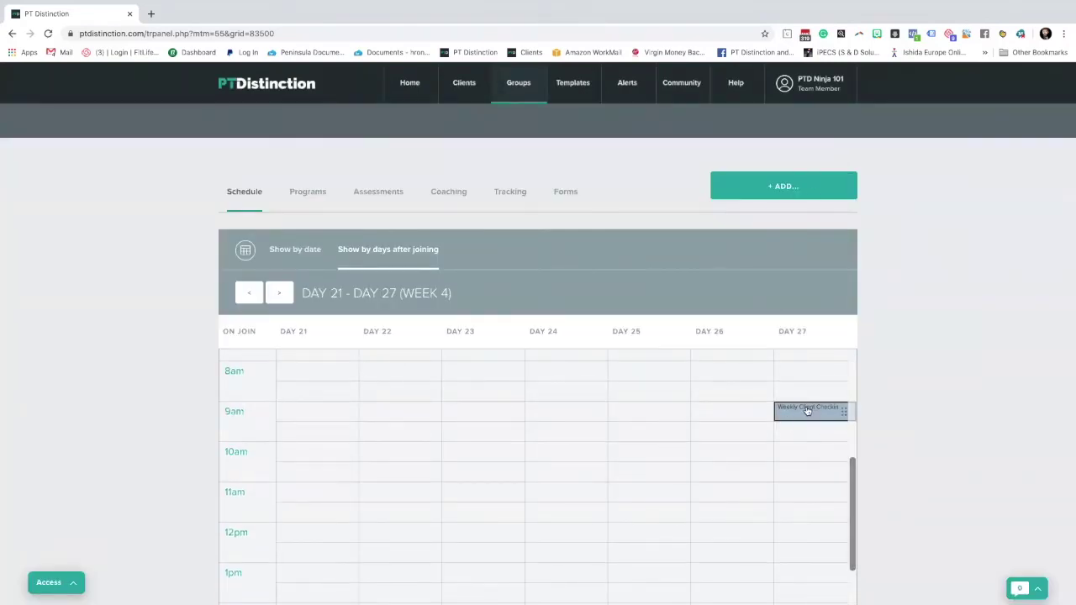
scroll(286, 292, down, 1)
click(279, 292)
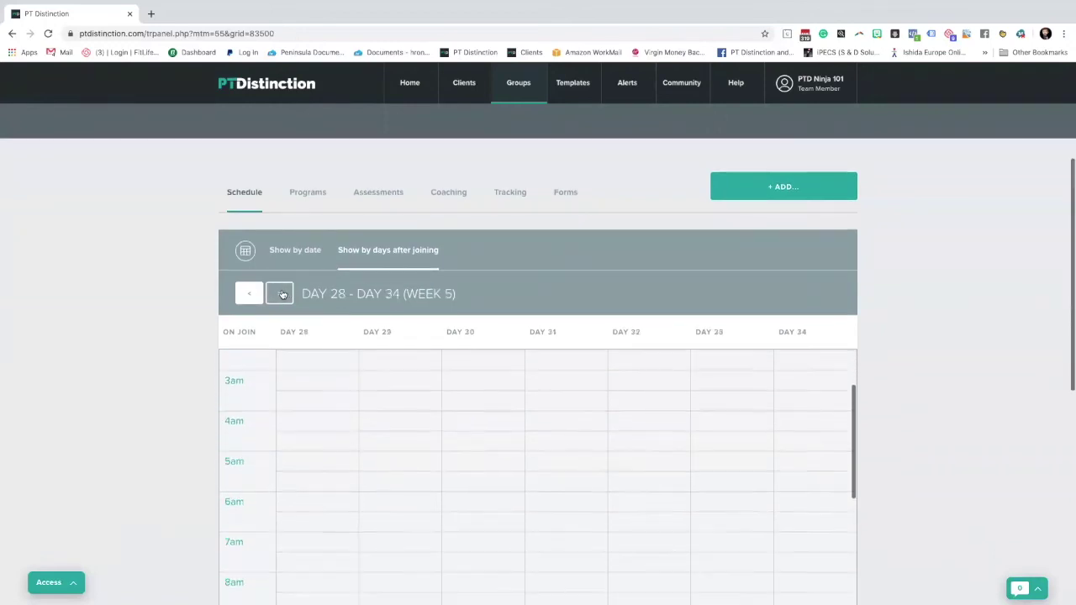
click(451, 193)
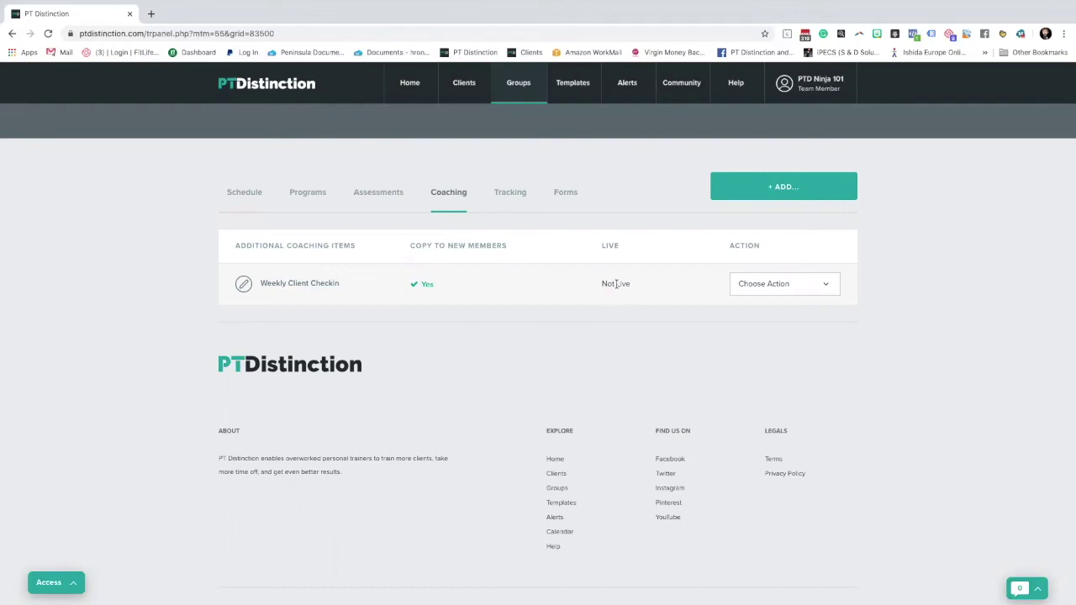
scroll(616, 286, up, 3)
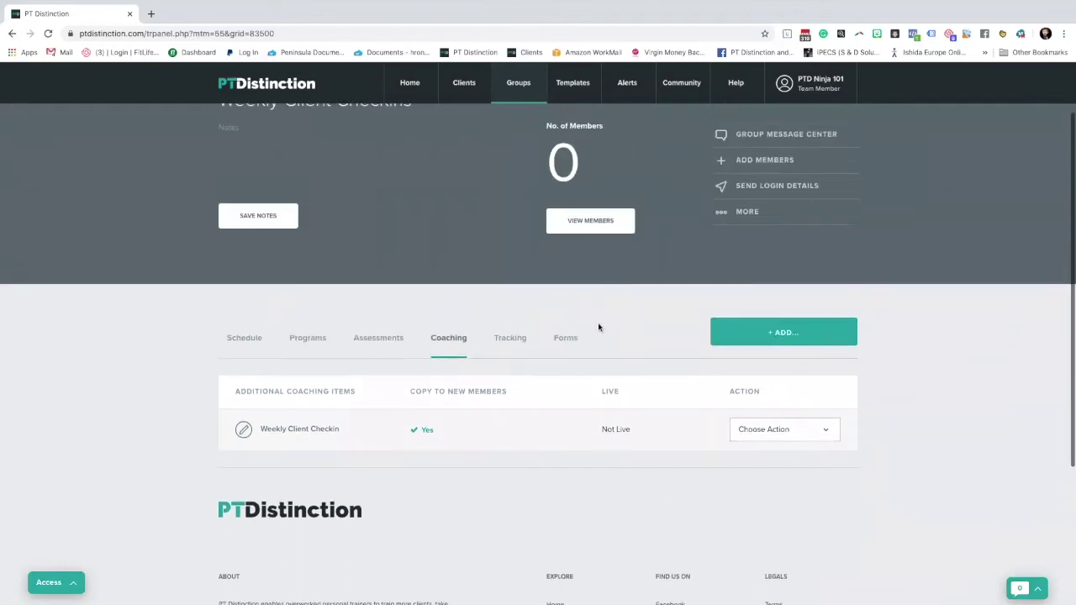
scroll(598, 327, up, 2)
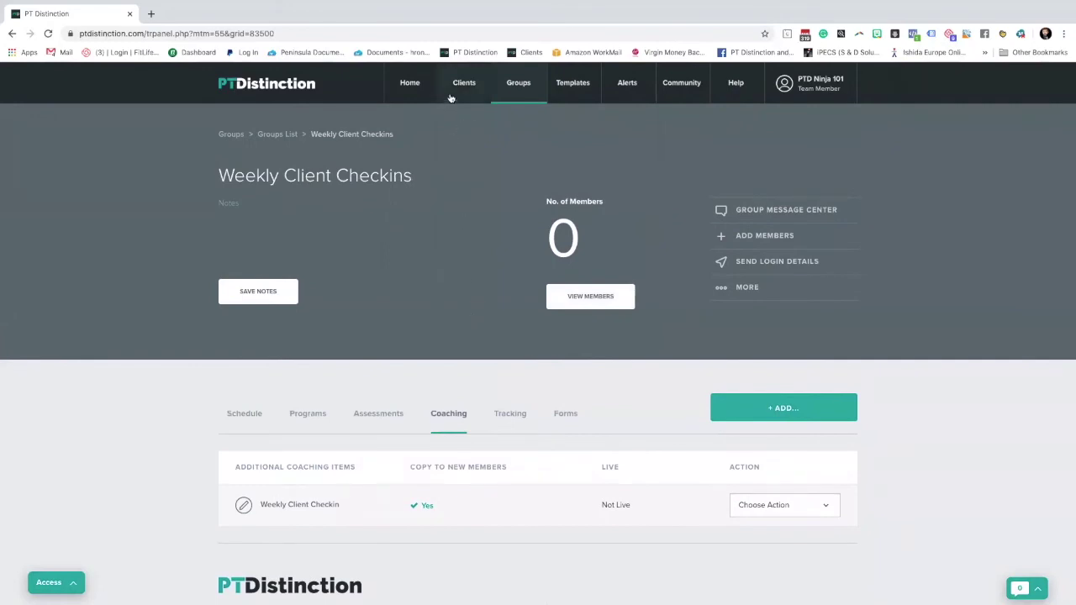
- Search the clients by the client's first name and open the client's account
mouse_move(460, 88)
click(783, 221)
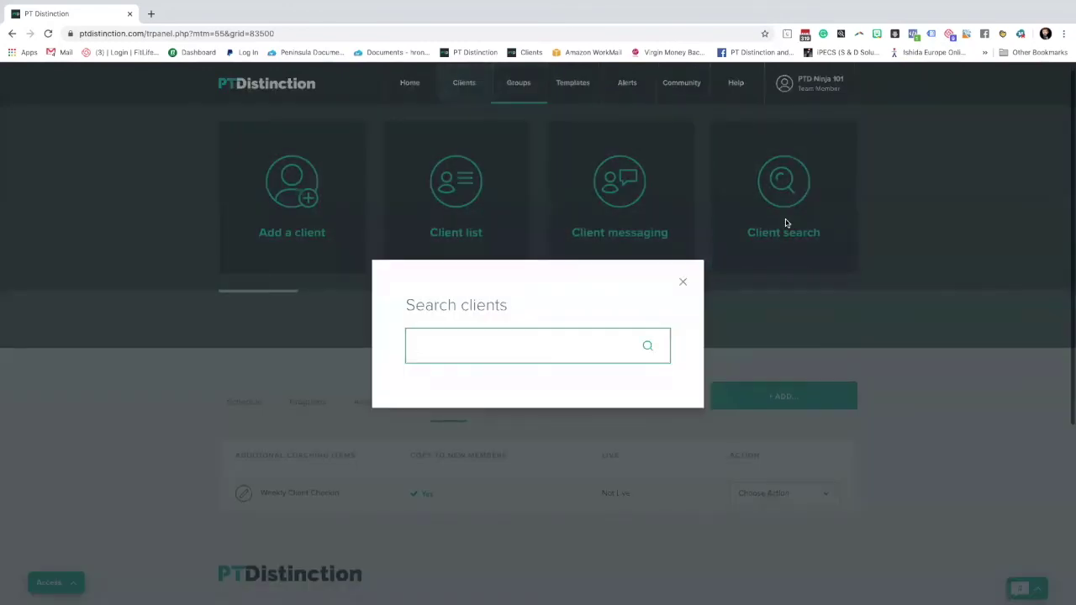
text(example)
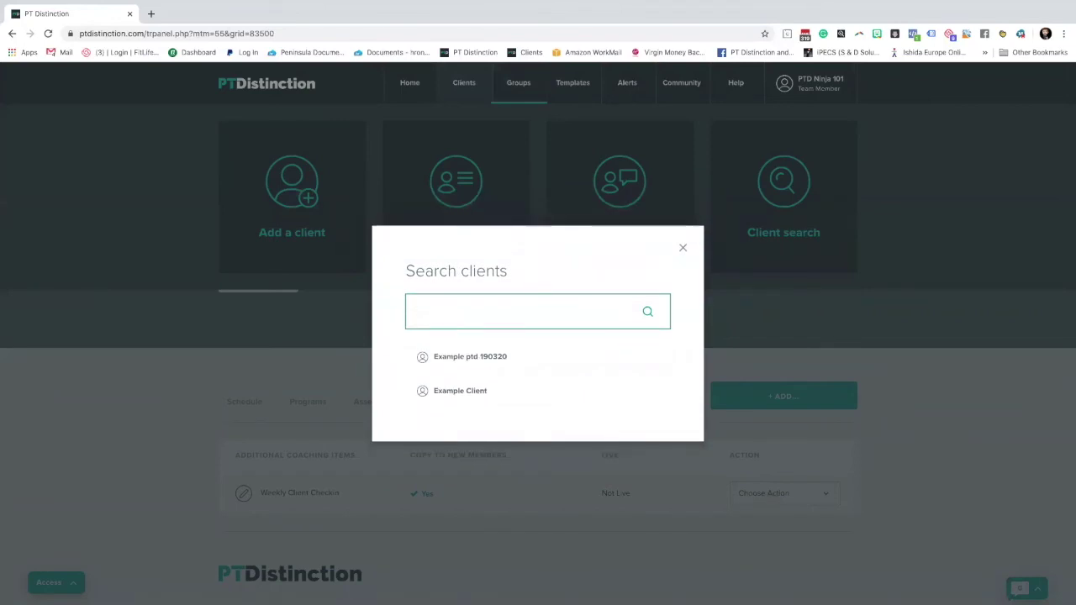
text(amanda)
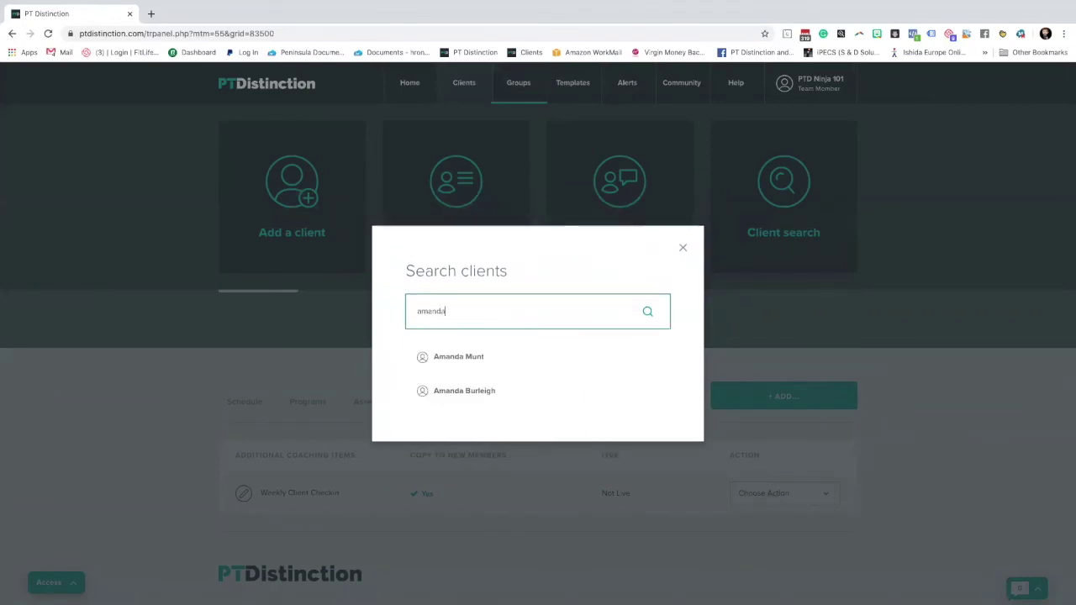
click(458, 390)
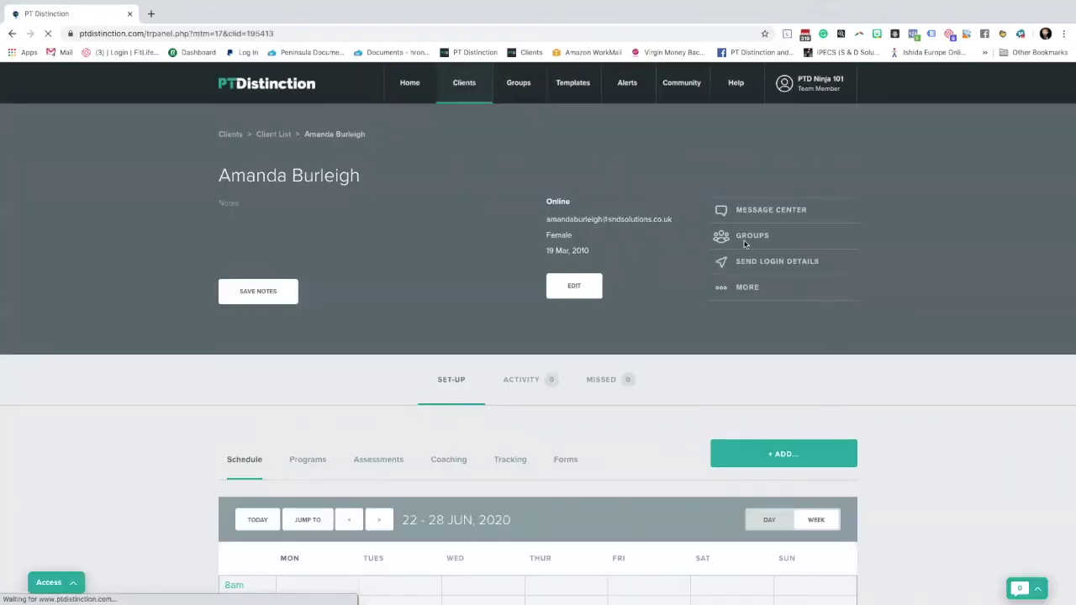
- Add the client to the Weekly Client Checkins group now, with the group content copied to the client's account
click(745, 242)
click(437, 379)
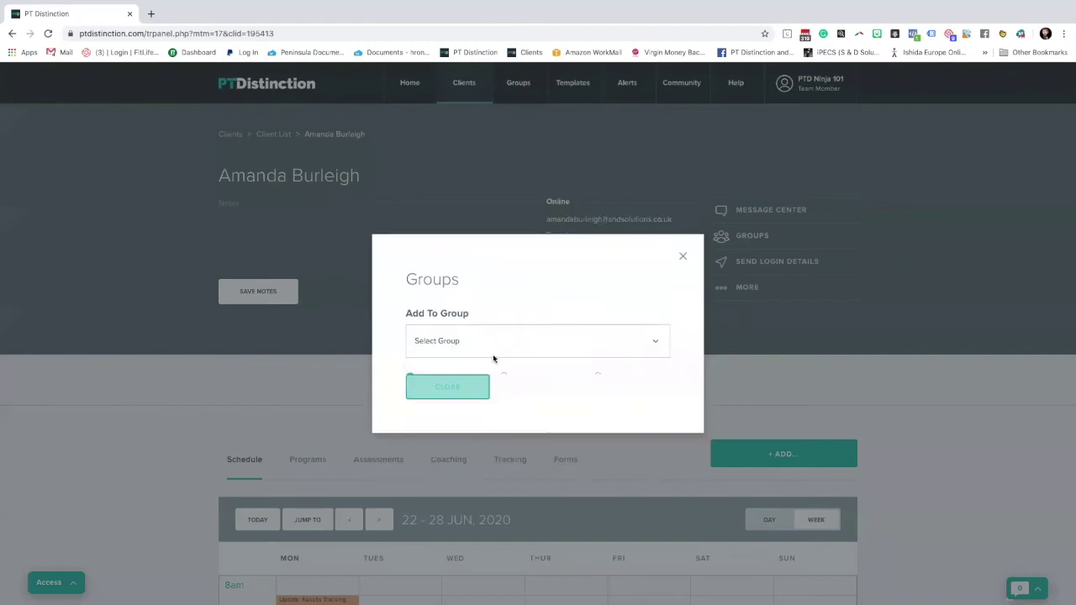
click(534, 300)
scroll(527, 353, down, 5)
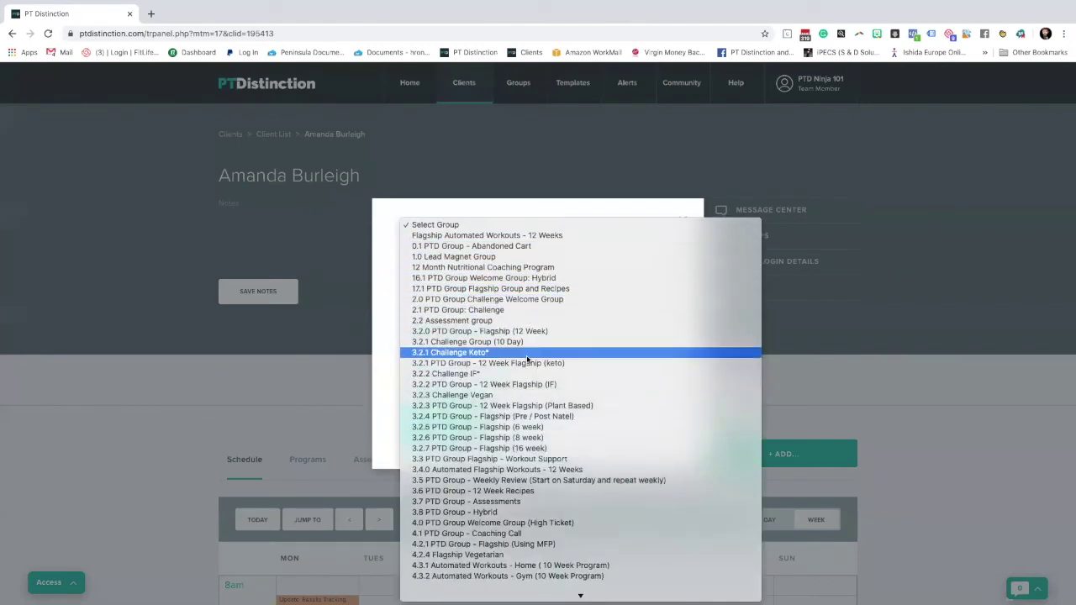
scroll(525, 370, down, 15)
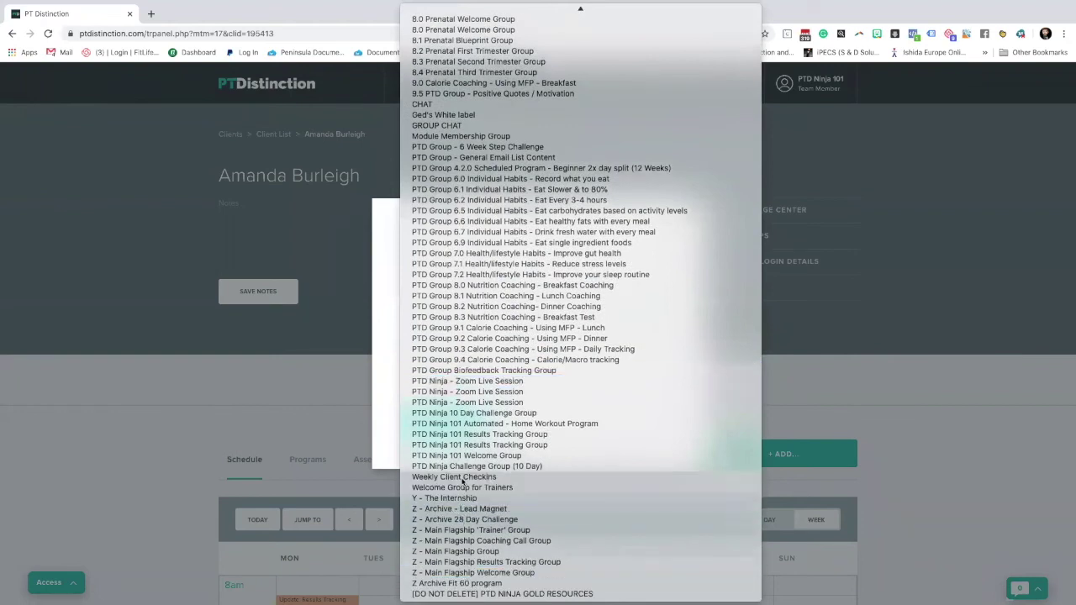
click(462, 478)
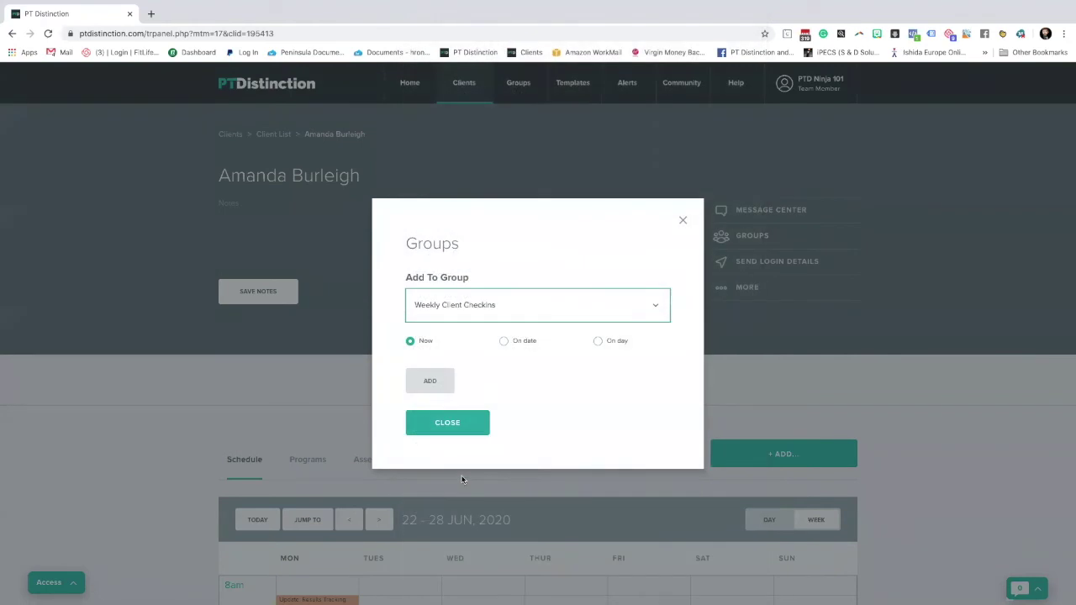
click(430, 379)
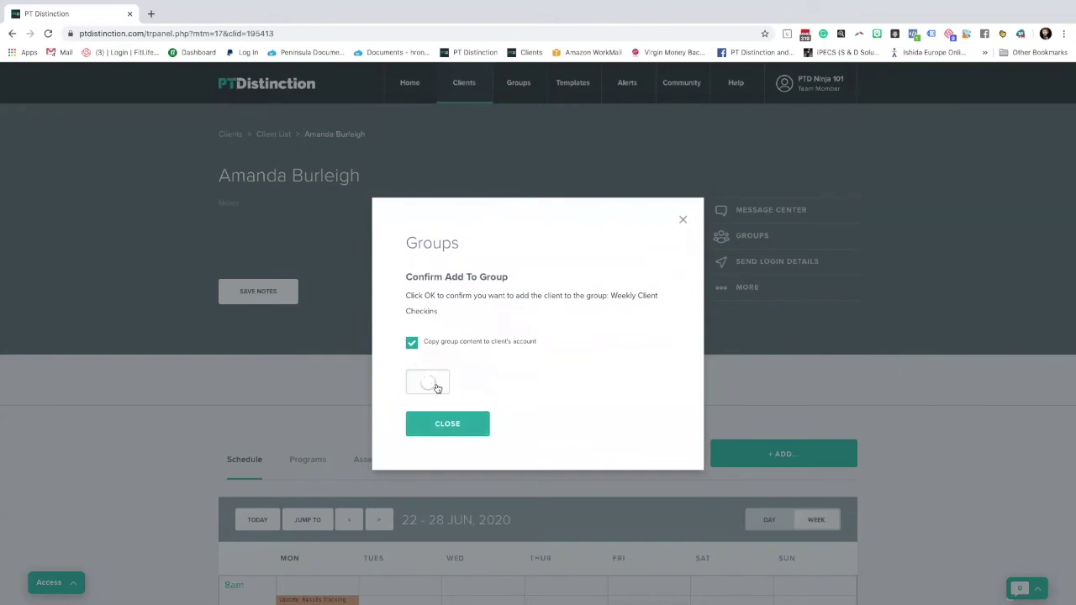
- Confirm adding the client to the Weekly Client Checkins group, close the Groups dialog, and check the client's schedule for Weekly Client Checkin
click(436, 386)
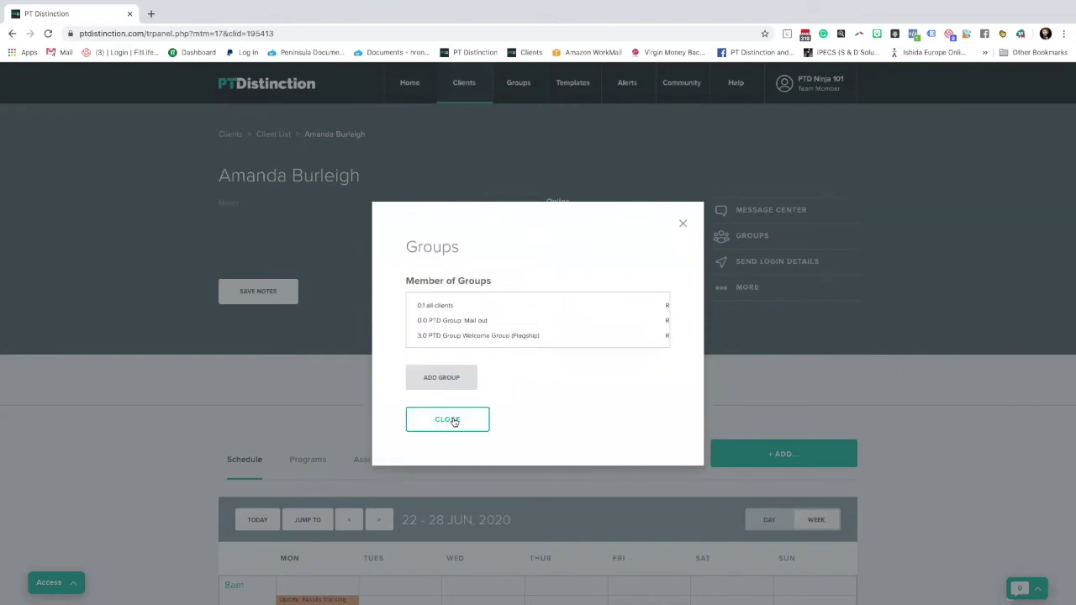
click(454, 422)
scroll(501, 421, down, 2)
scroll(501, 424, down, 1)
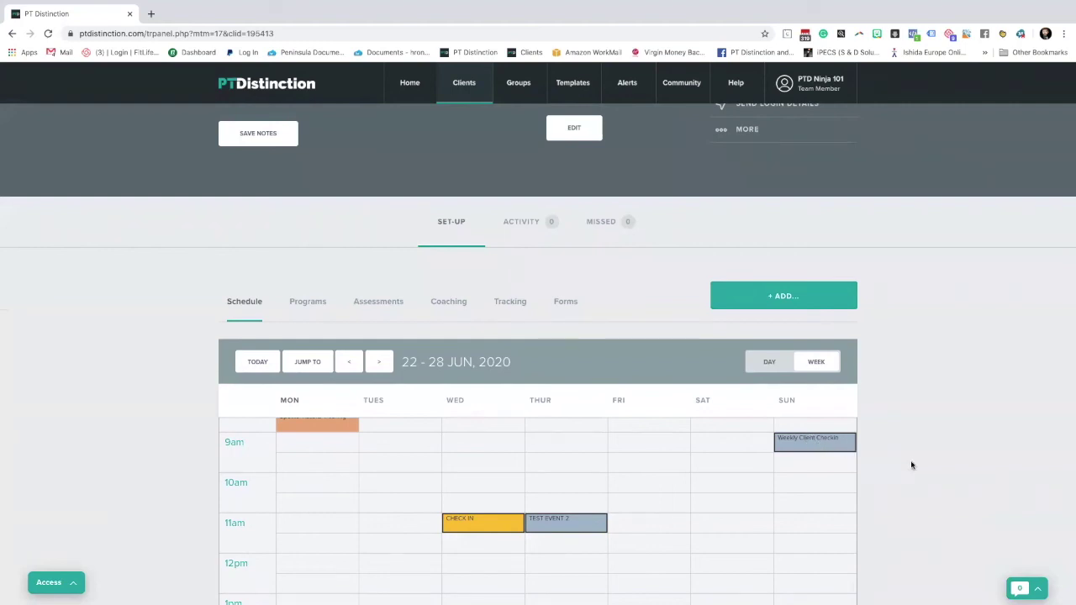
scroll(911, 465, down, 1)
scroll(823, 453, up, 2)
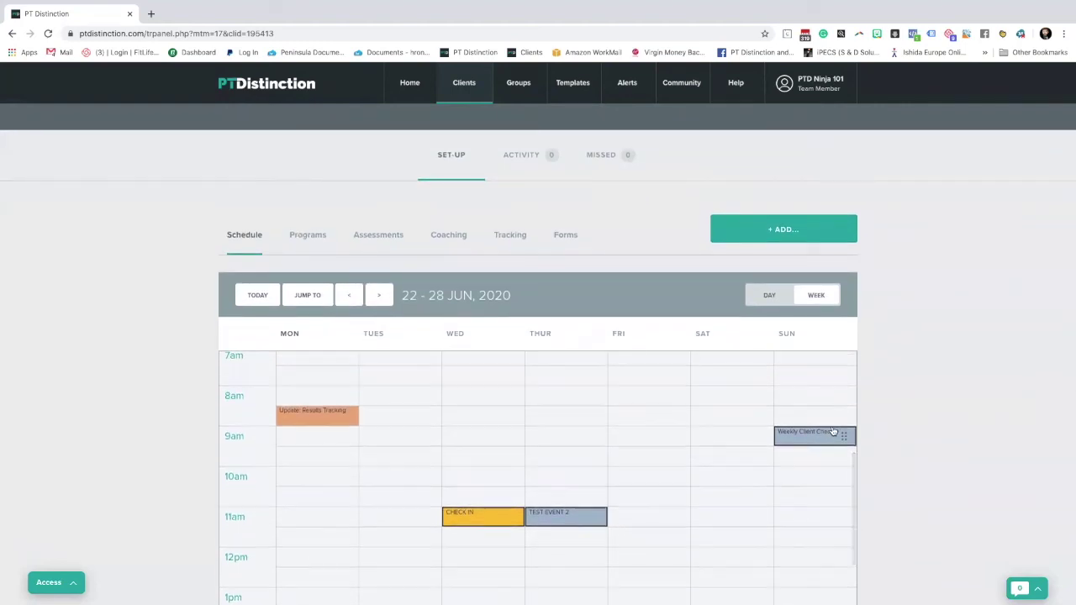
scroll(785, 437, down, 1)
scroll(816, 452, down, 1)
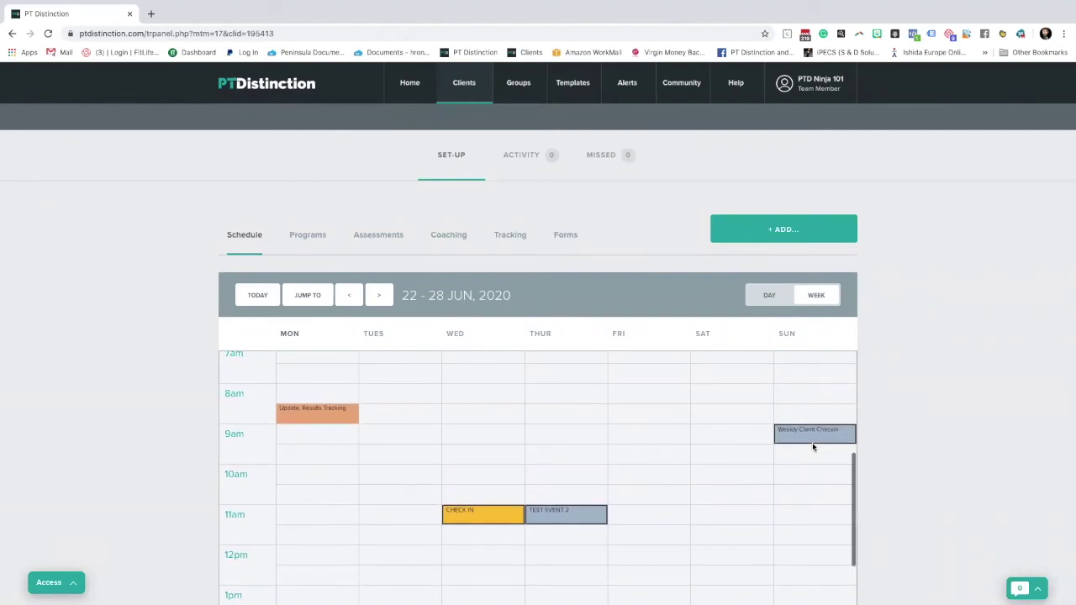
scroll(446, 255, up, 1)
- Check the client's coaching items for Weekly Client Checkin and the group it was copied from
click(450, 238)
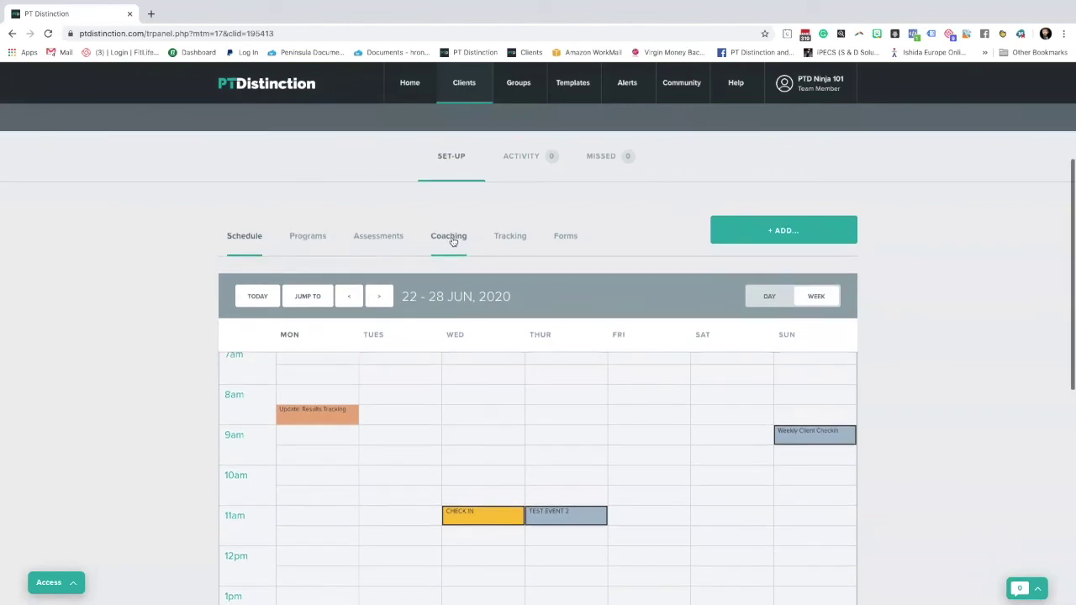
scroll(429, 358, down, 1)
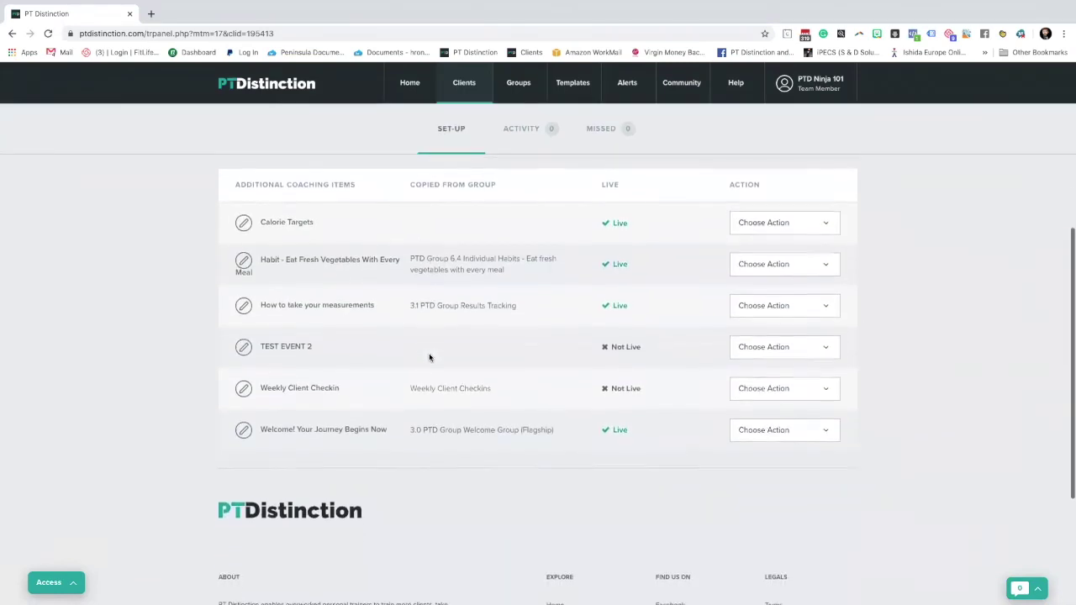
scroll(428, 357, down, 1)
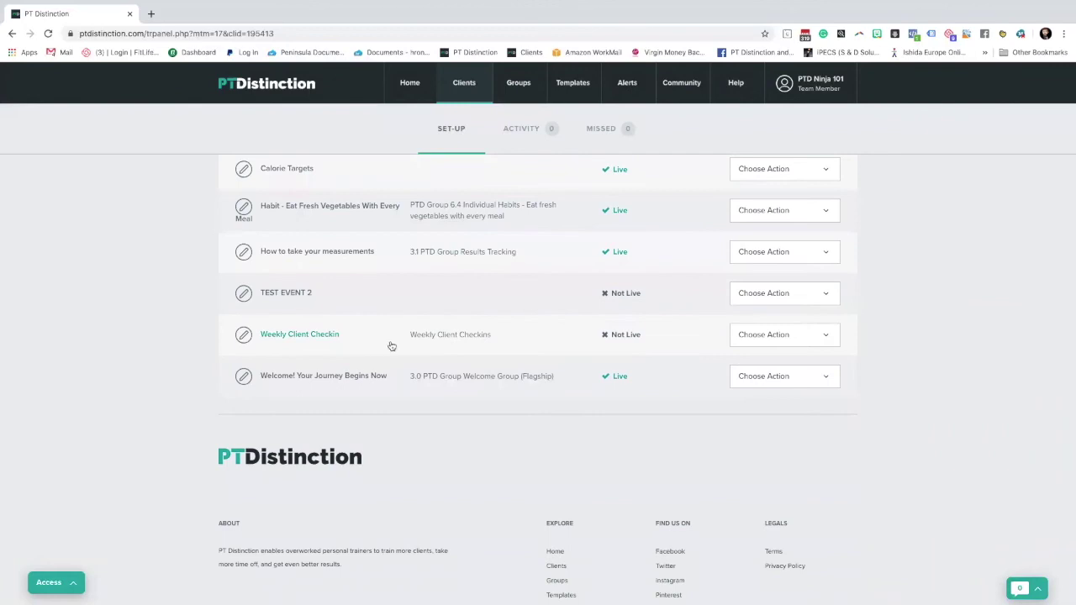
scroll(434, 338, down, 1)
scroll(429, 341, up, 3)
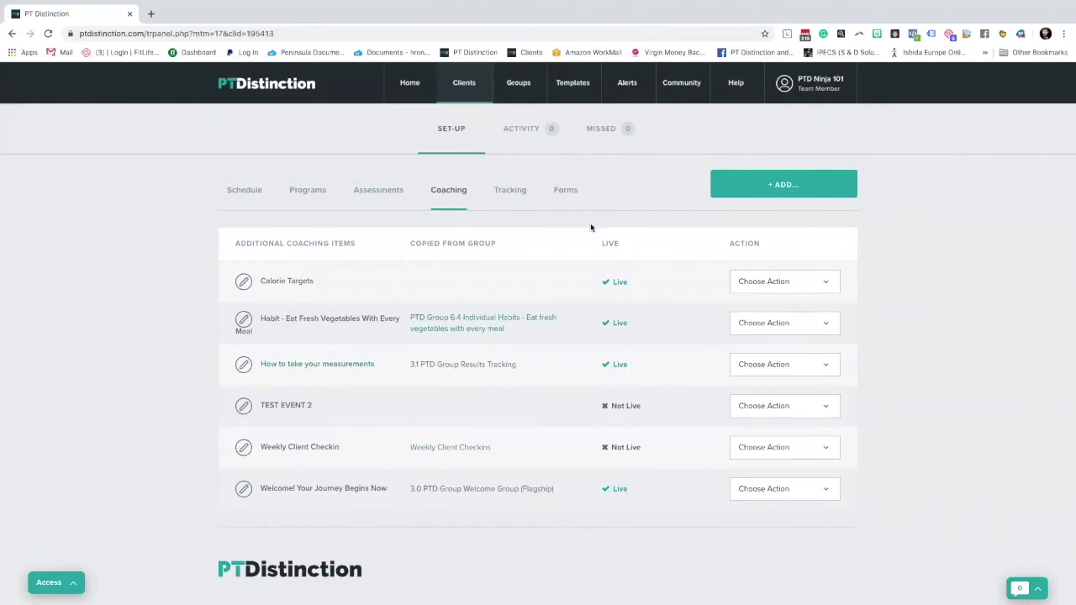
scroll(592, 222, up, 4)
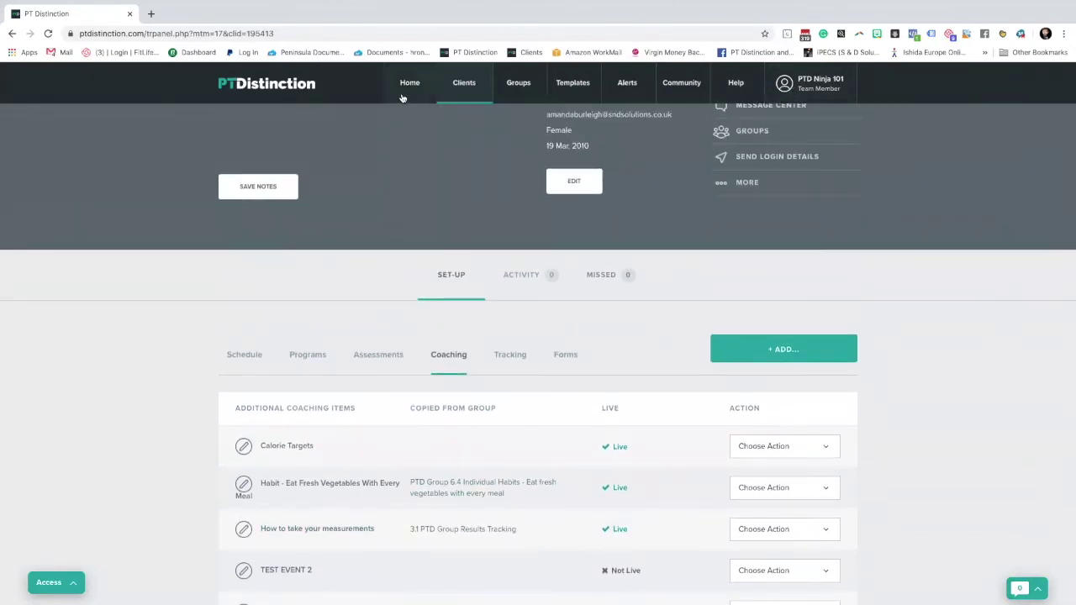
- Go to the trainer's calendar and check the client's Weekly Client Checkin on Sunday in the week of 22 - 28 Jun, 2020
click(403, 94)
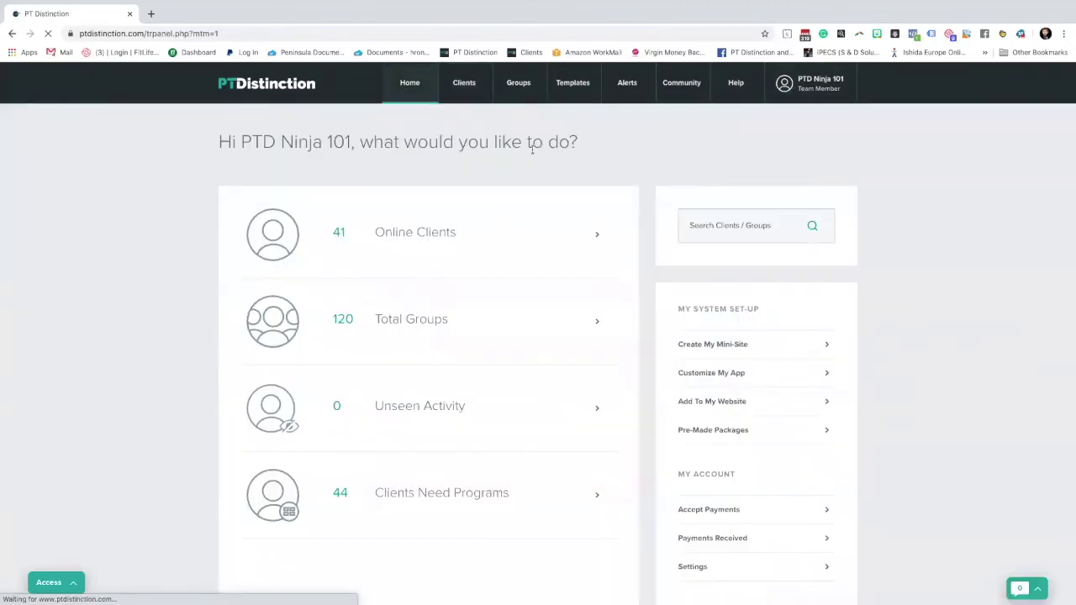
click(822, 82)
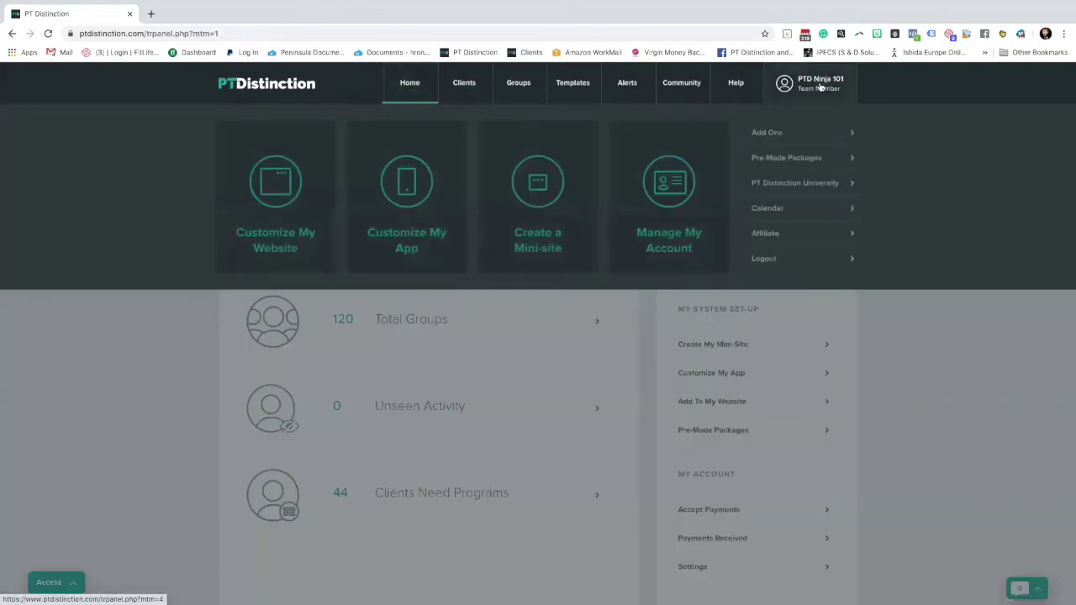
click(777, 209)
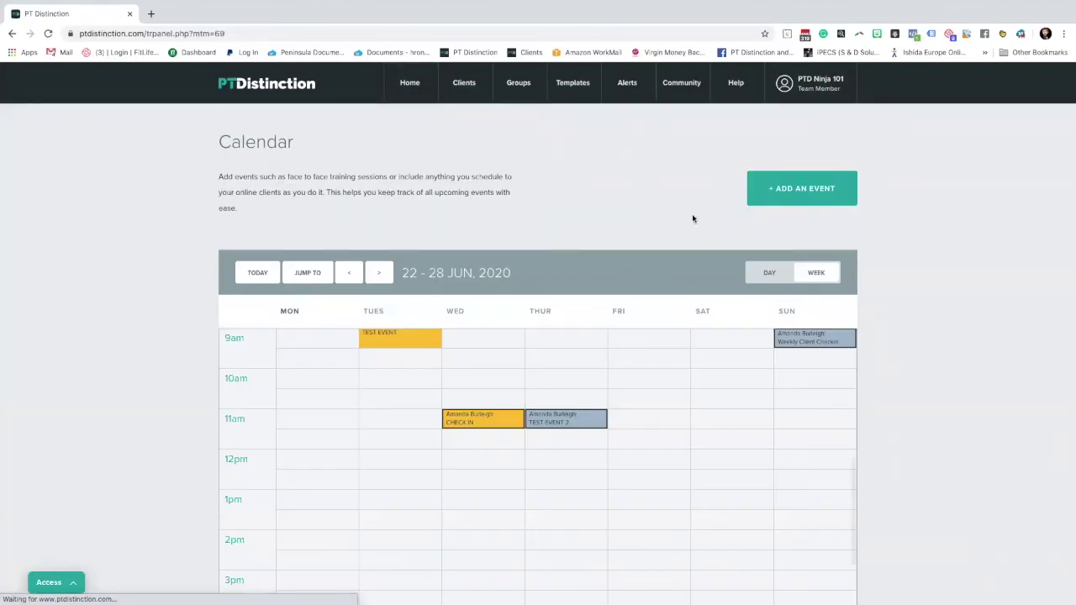
scroll(586, 235, down, 1)
scroll(588, 395, up, 1)
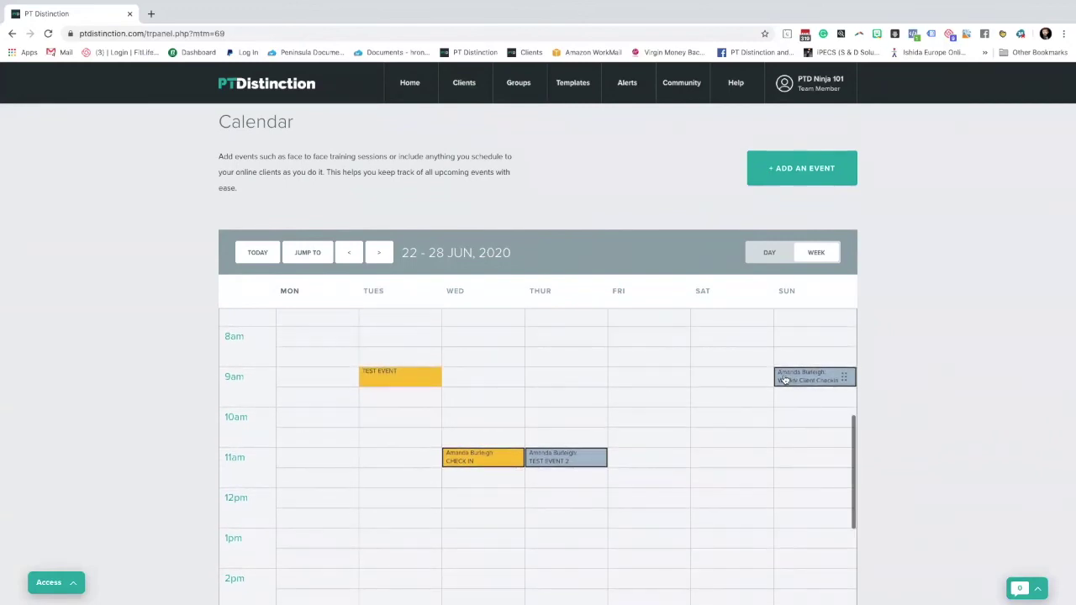
scroll(807, 395, up, 1)
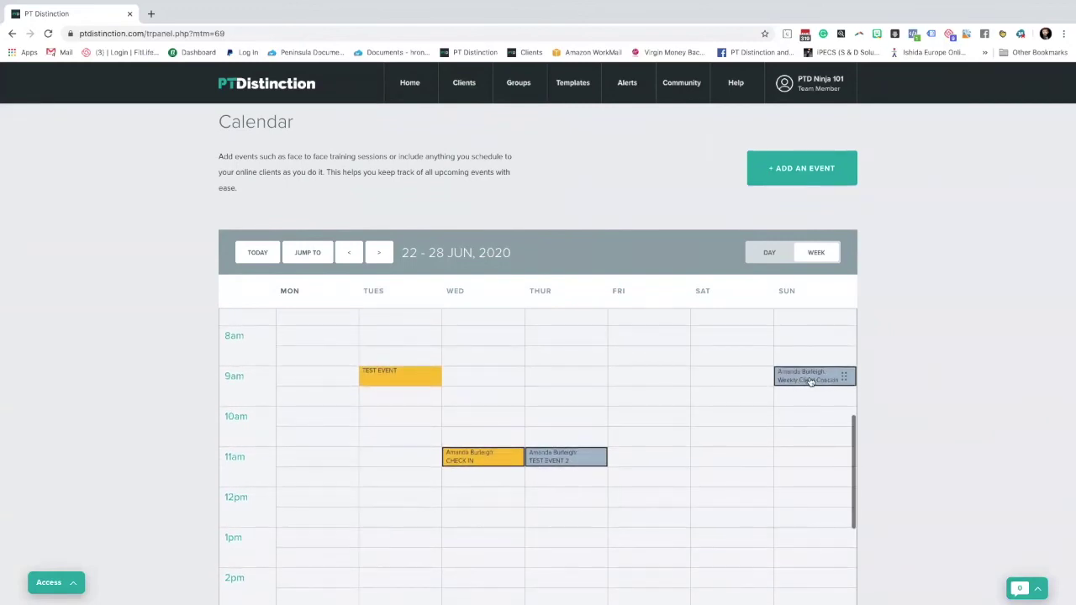
scroll(810, 420, down, 1)
scroll(814, 380, down, 1)
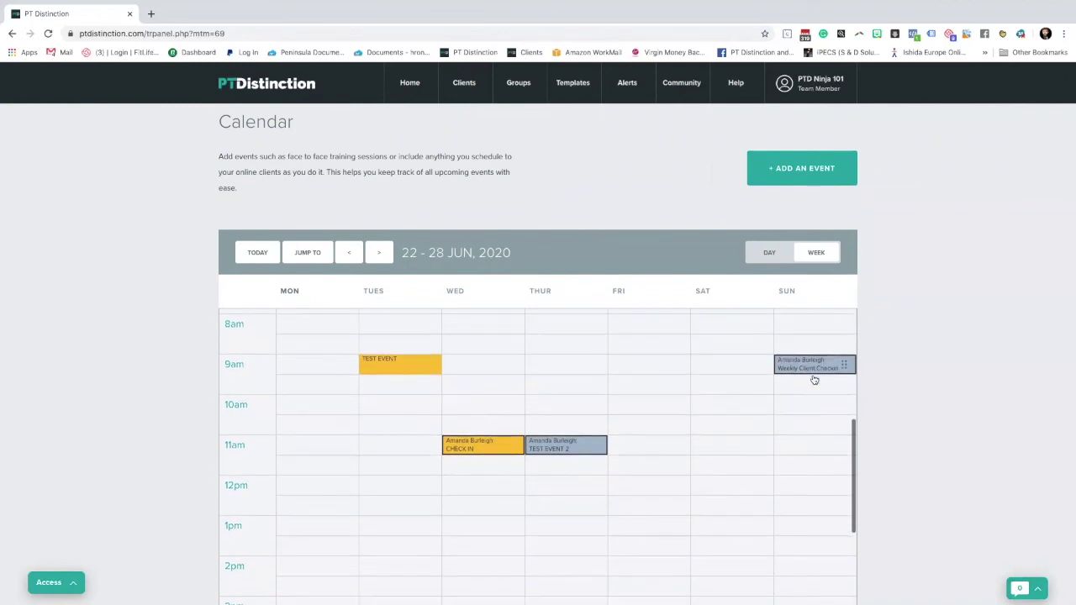
- View the content of Sunday's Weekly Client Checkin from the trainer's calendar, reopen its details, and close them
click(813, 374)
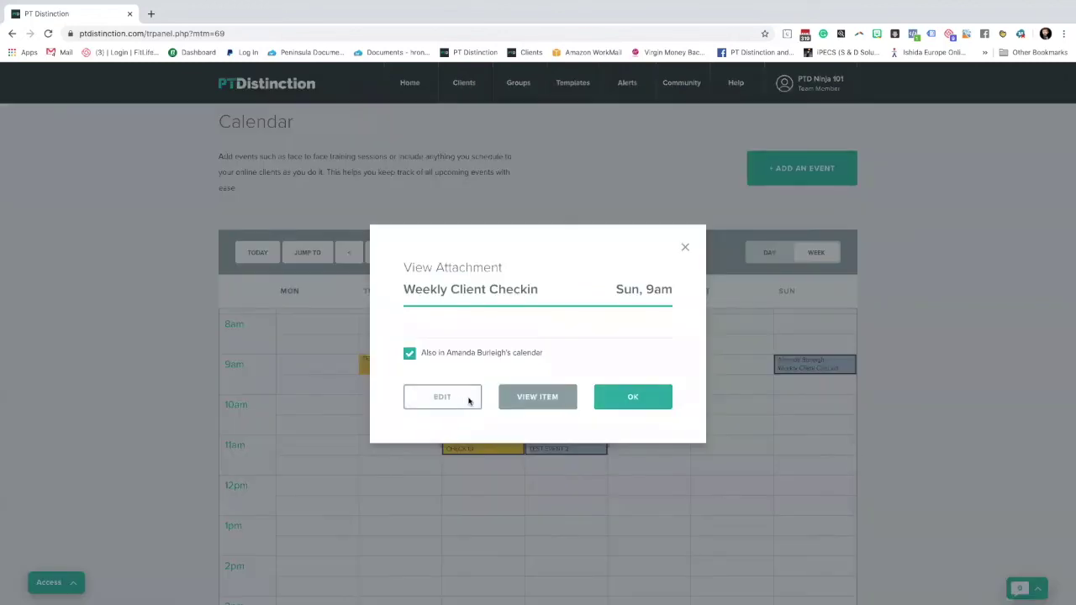
click(528, 400)
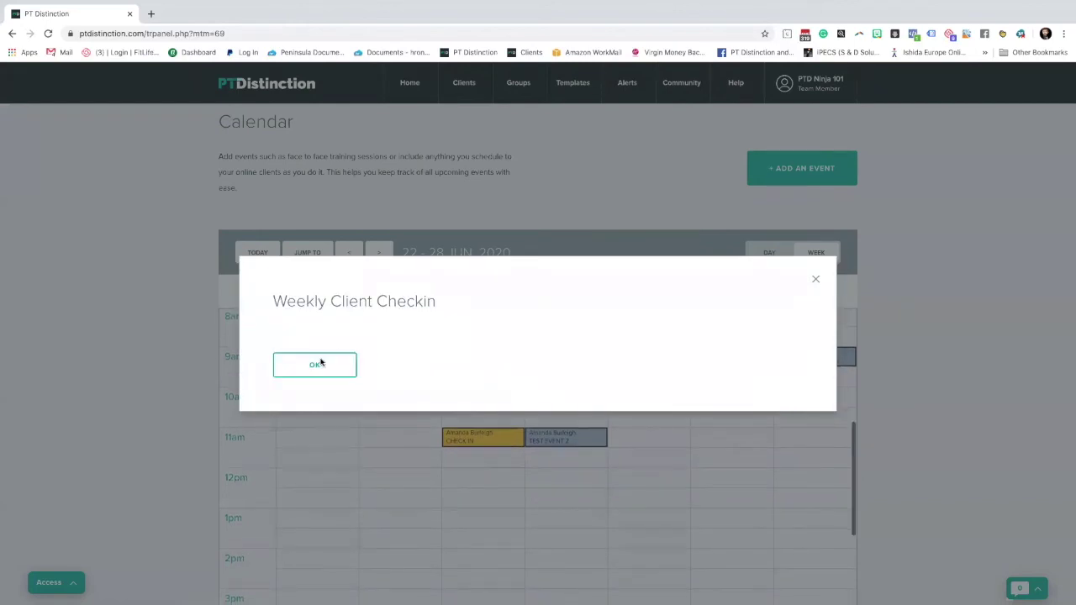
click(317, 364)
click(793, 361)
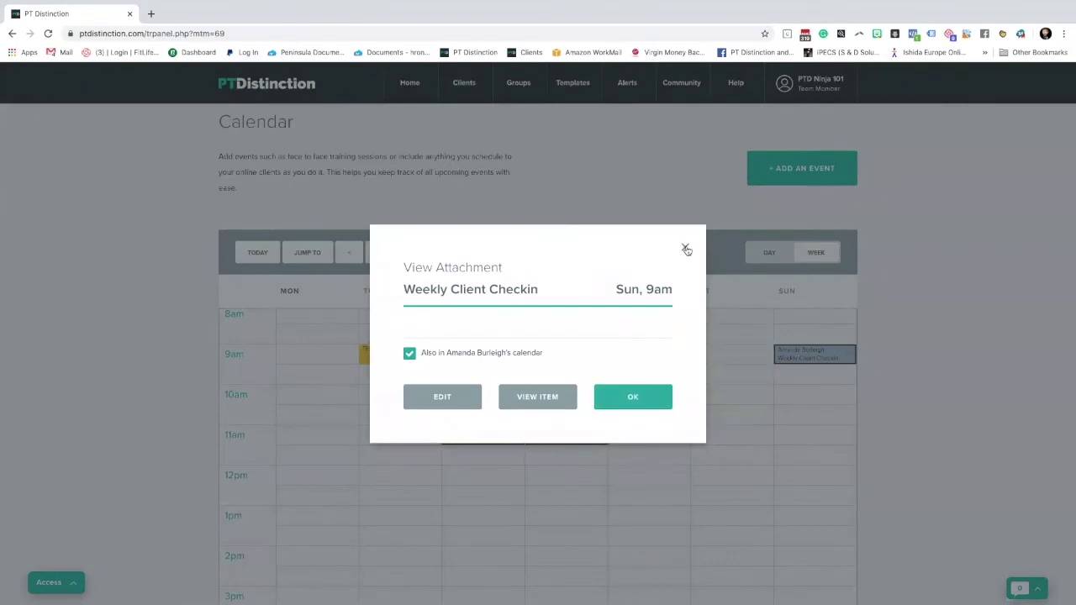
click(685, 250)
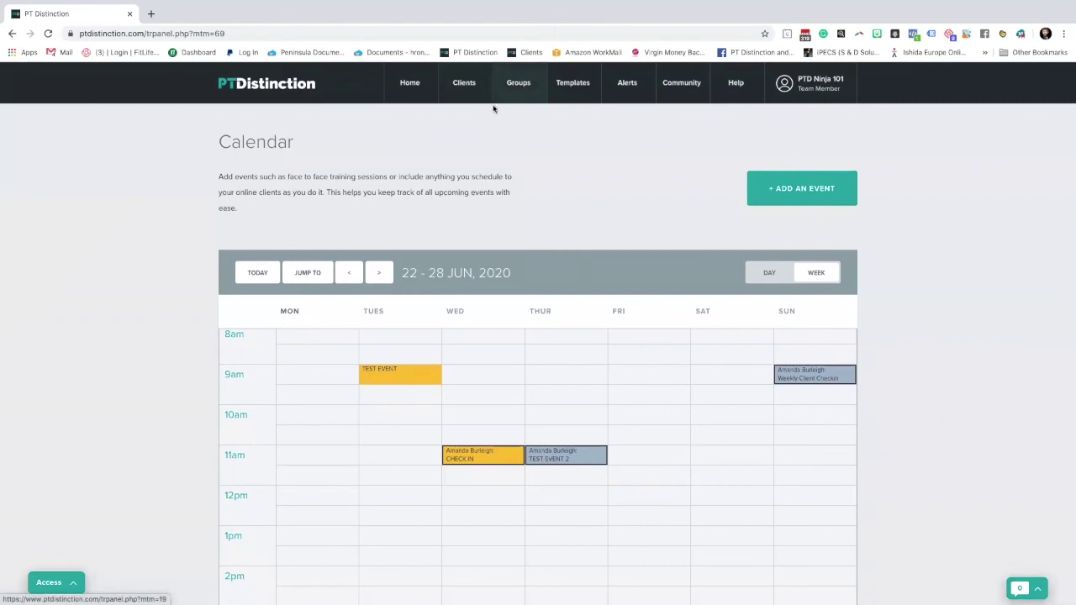
- Search the clients by the client's first name and open the account of the client with the weekly check-in
click(475, 87)
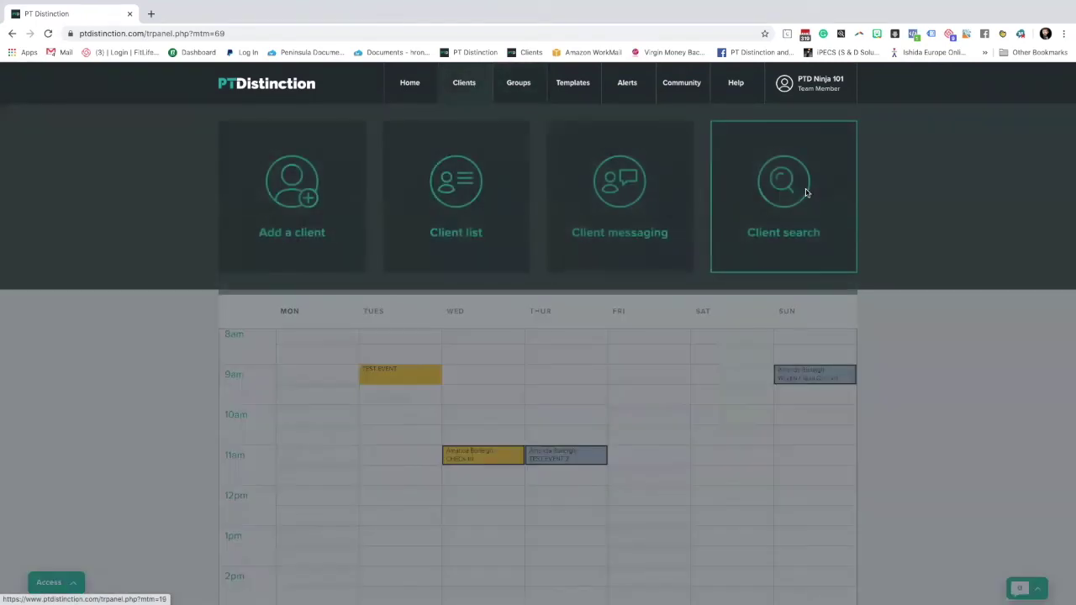
click(796, 191)
text(aman)
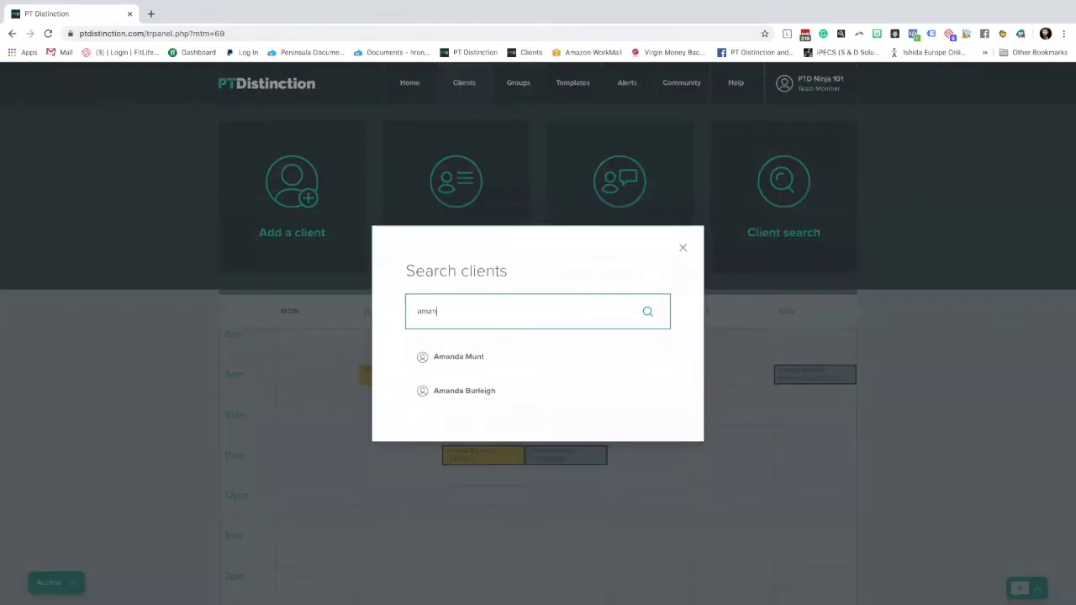
click(521, 380)
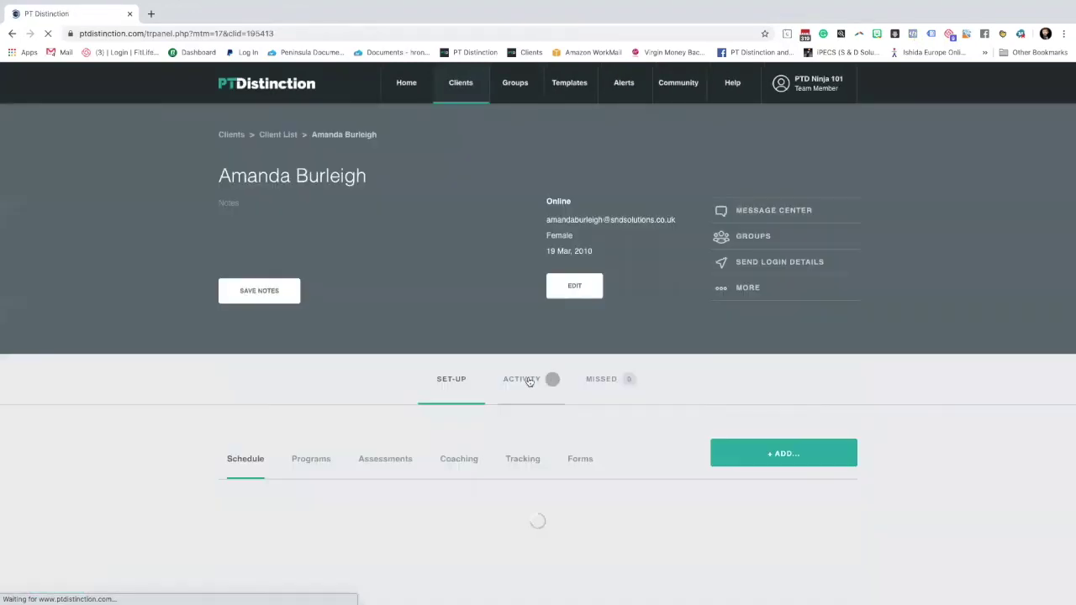
scroll(457, 331, down, 2)
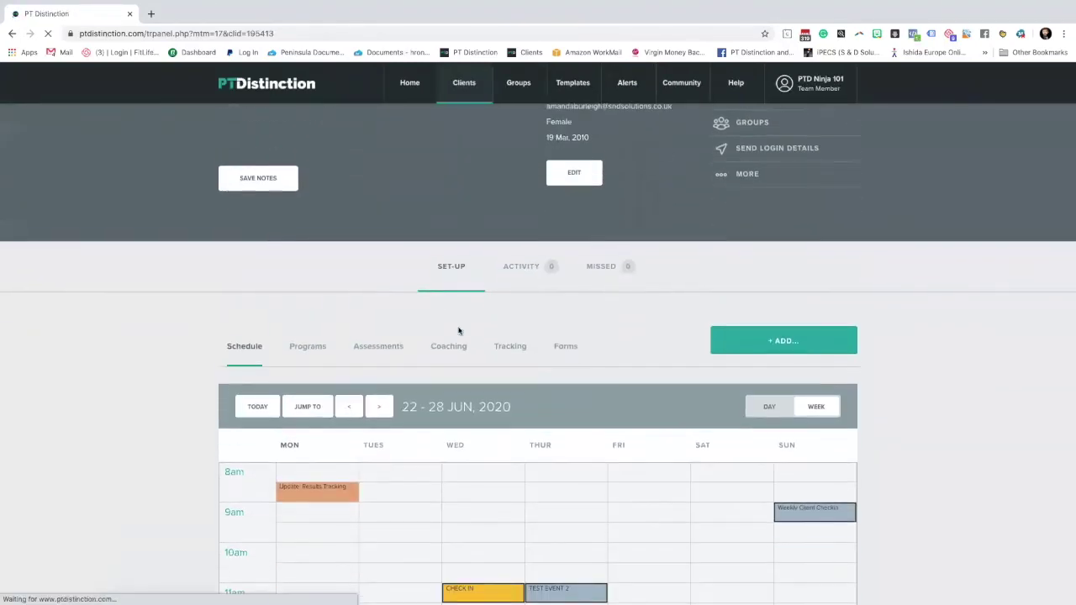
scroll(432, 364, down, 1)
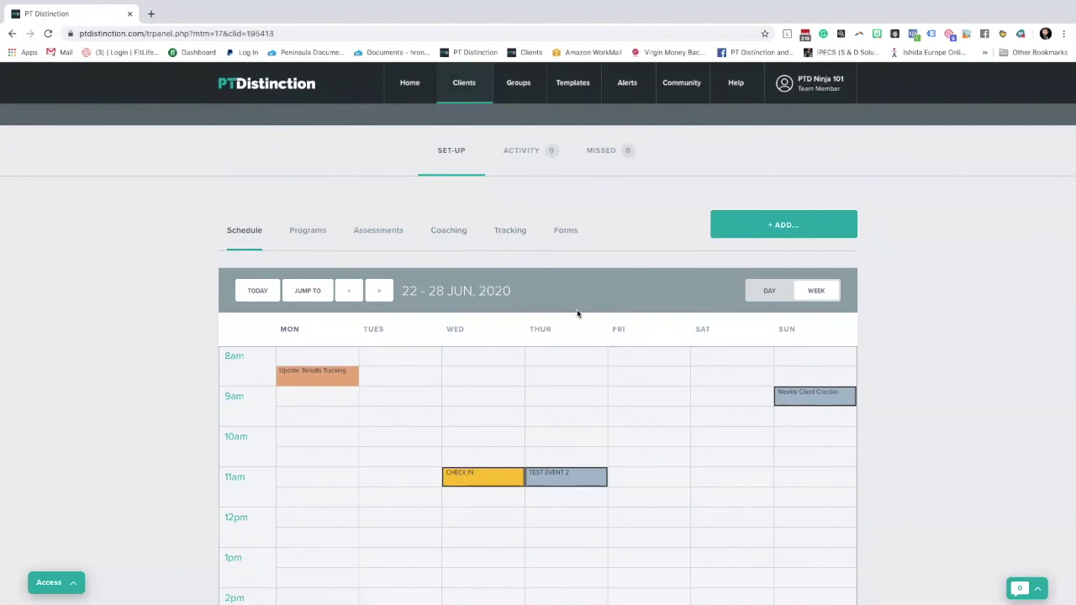
- Edit the client's Weekly Client Checkin coaching item to read "22-06-20 - hhkljfhkjhkjhvdjkvh", save it, and decline adding it to the schedule
click(454, 235)
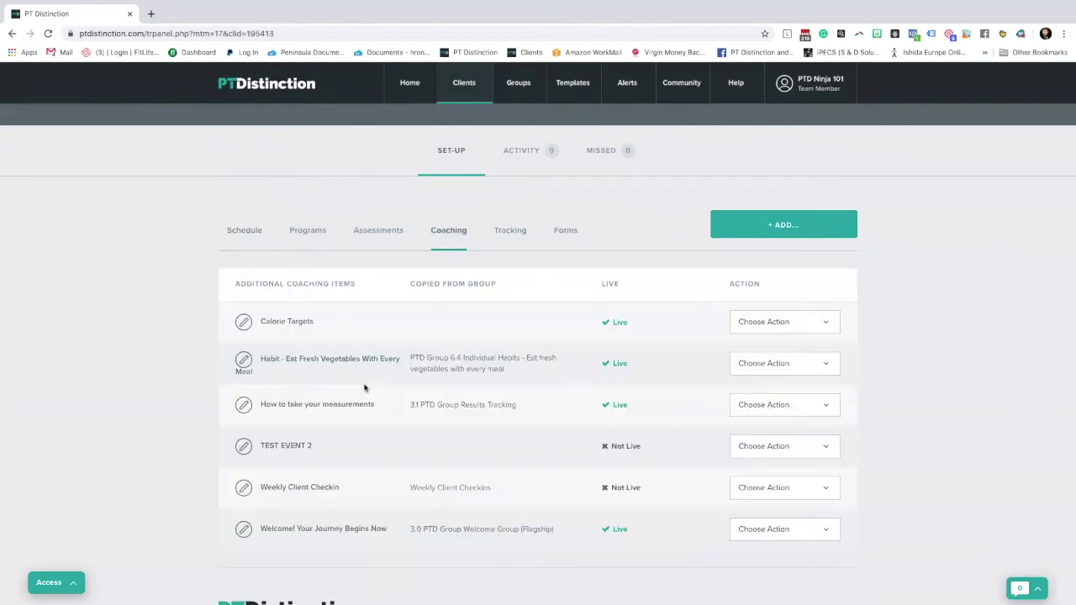
scroll(364, 387, down, 1)
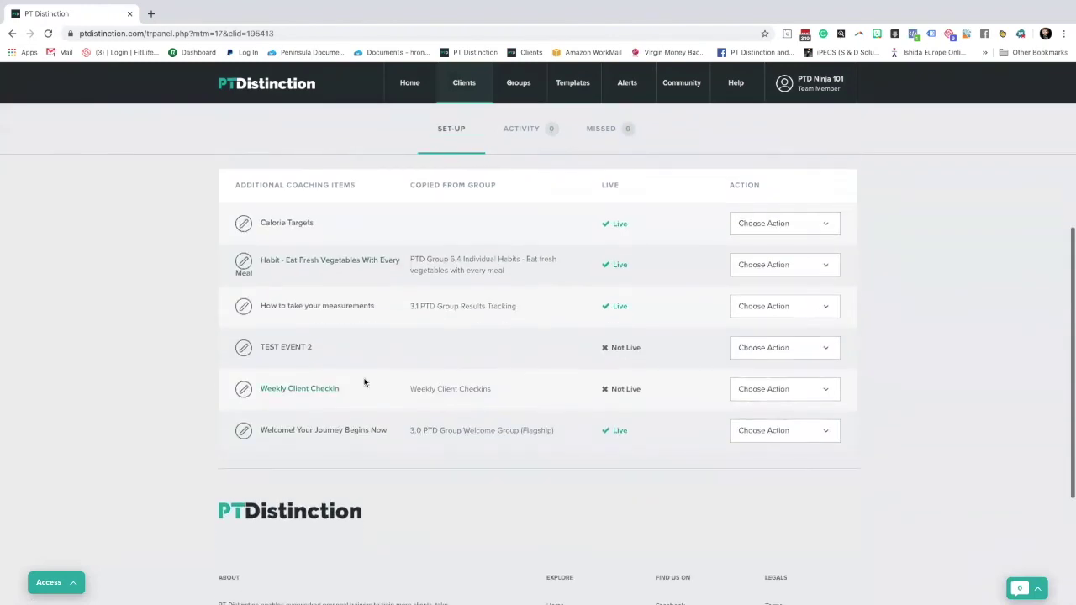
click(762, 389)
click(761, 442)
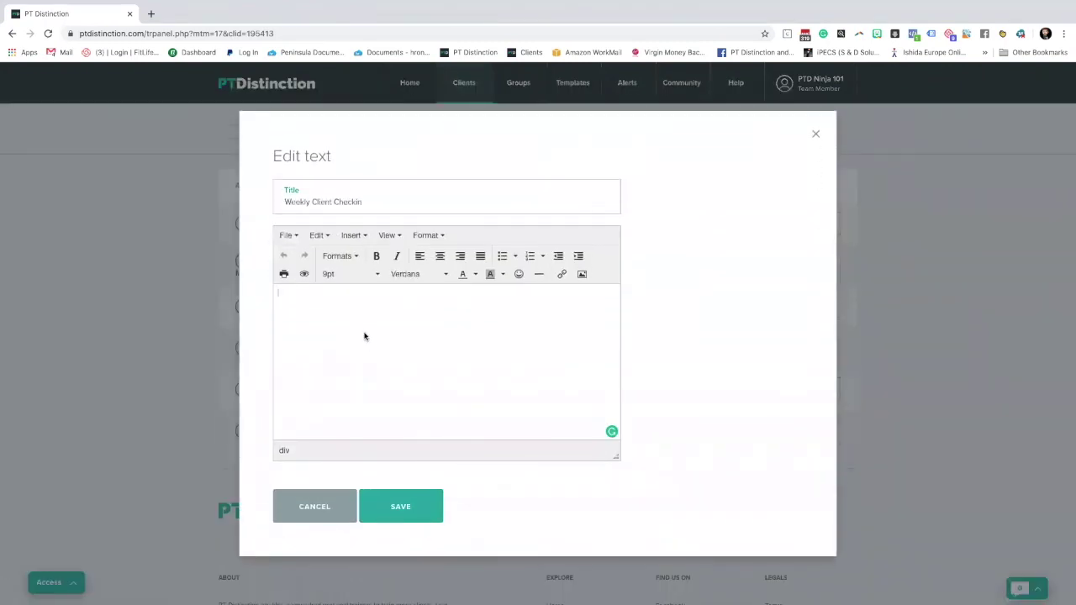
text(22-06-20 - hhkljfhkjhvdjkvh)
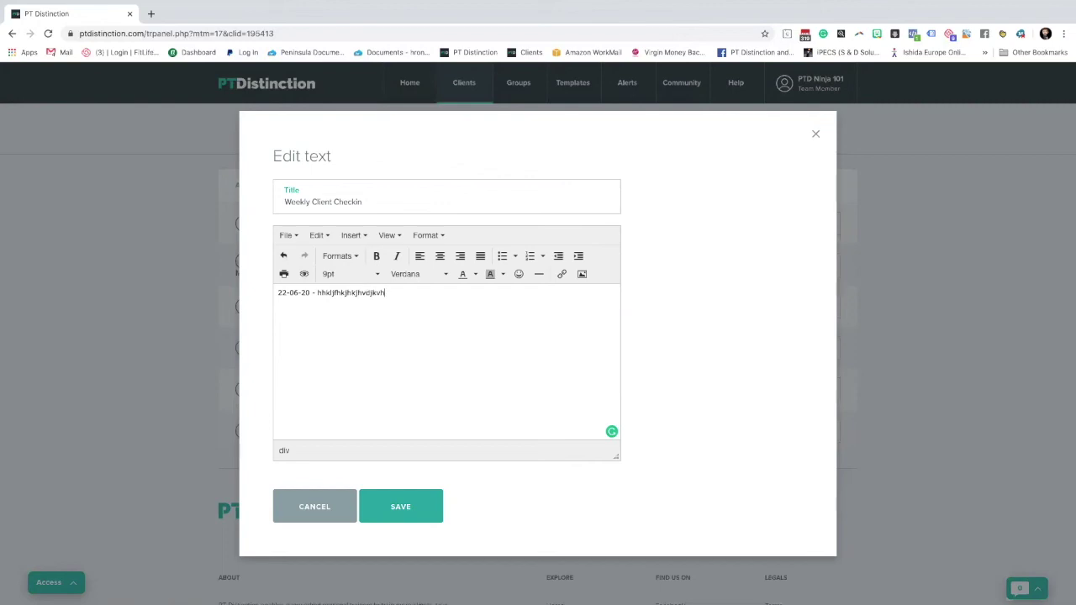
click(401, 507)
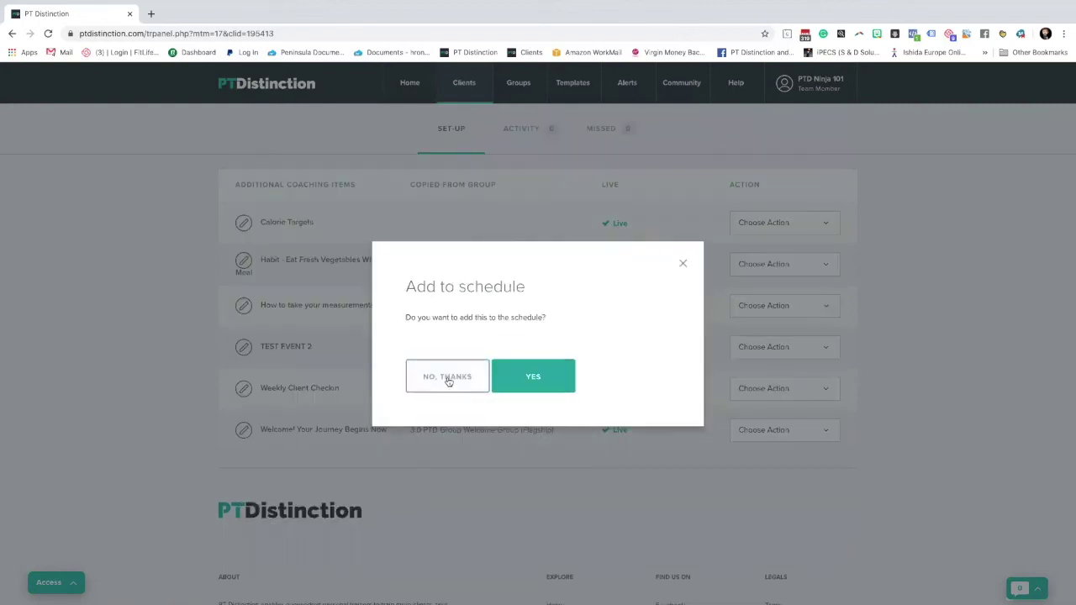
click(447, 379)
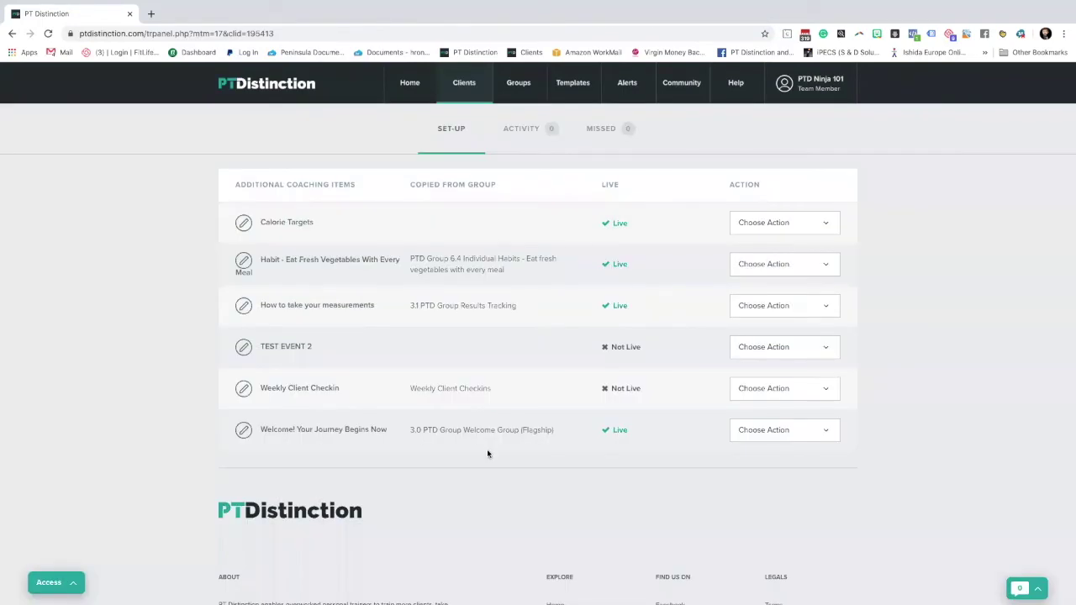
- View the Weekly Client Checkin note from the trainer's calendar on Sunday in the week of 29 Jun - 5 Jul, 2020
mouse_move(819, 80)
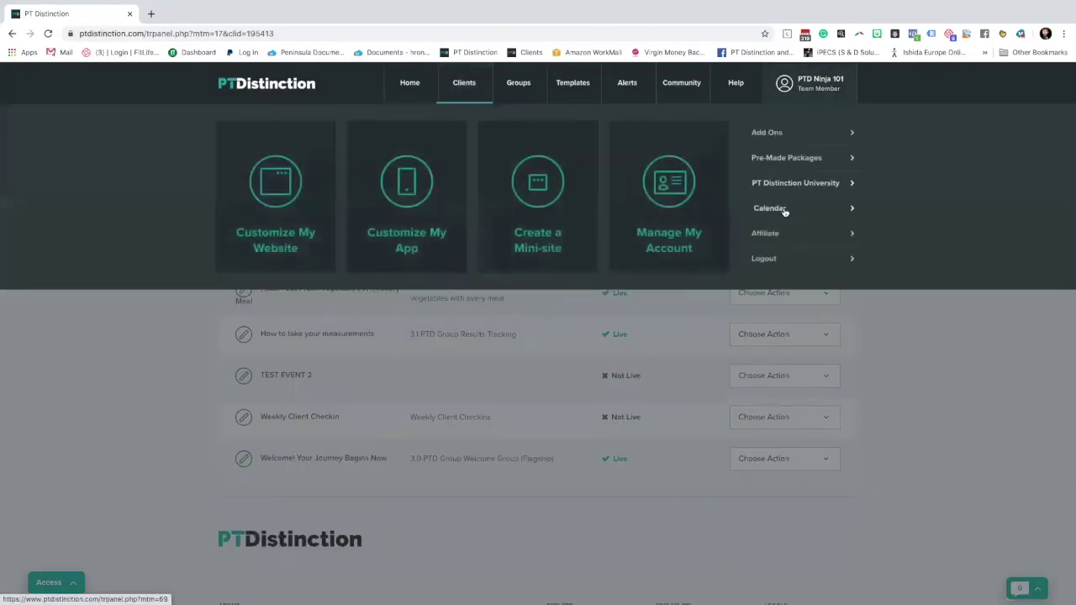
click(784, 212)
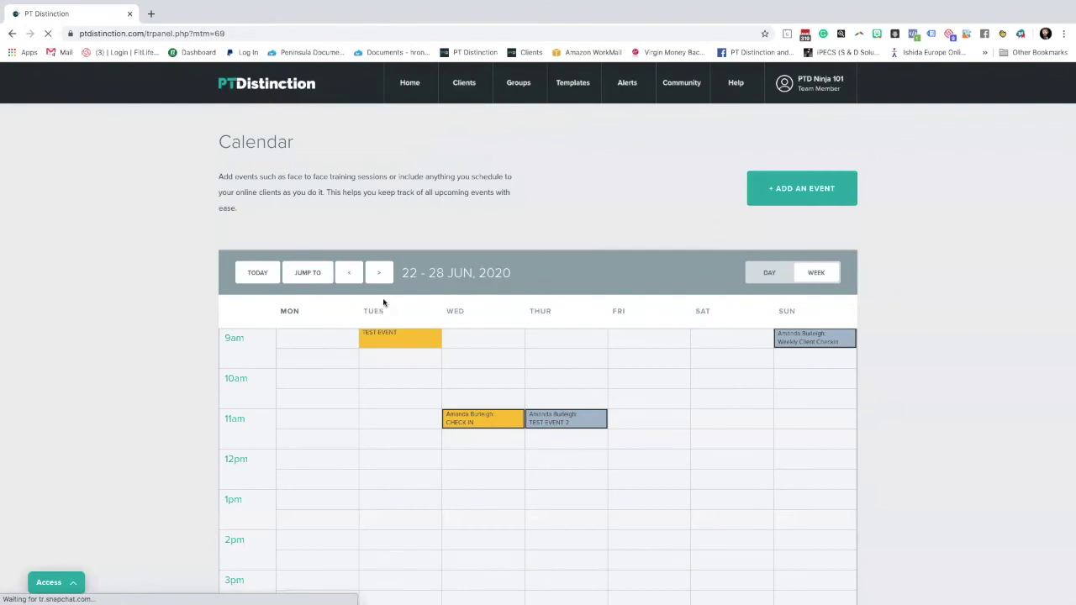
click(378, 273)
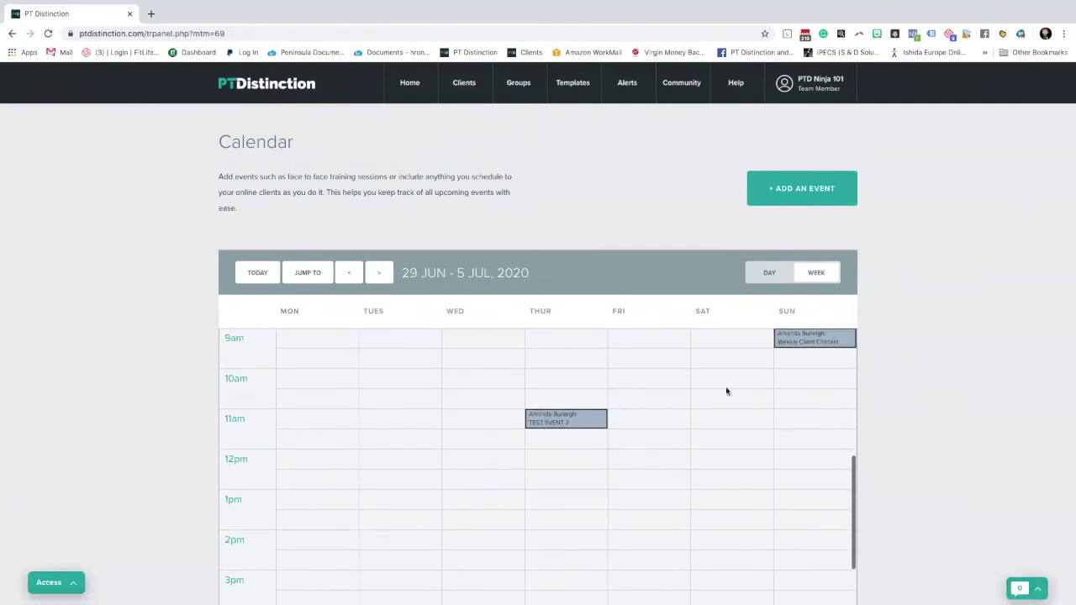
click(813, 341)
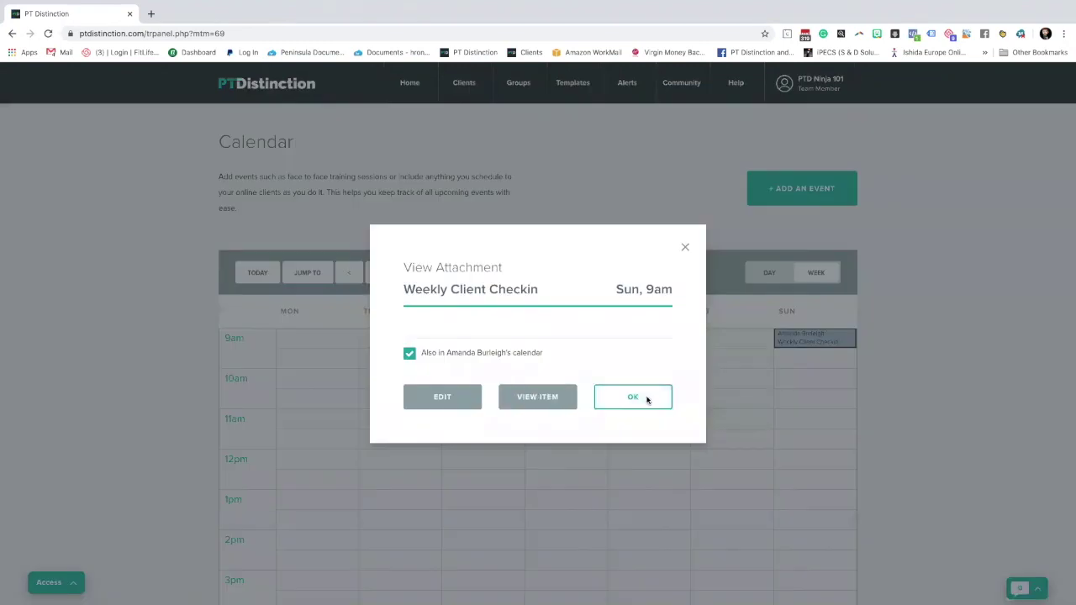
click(544, 398)
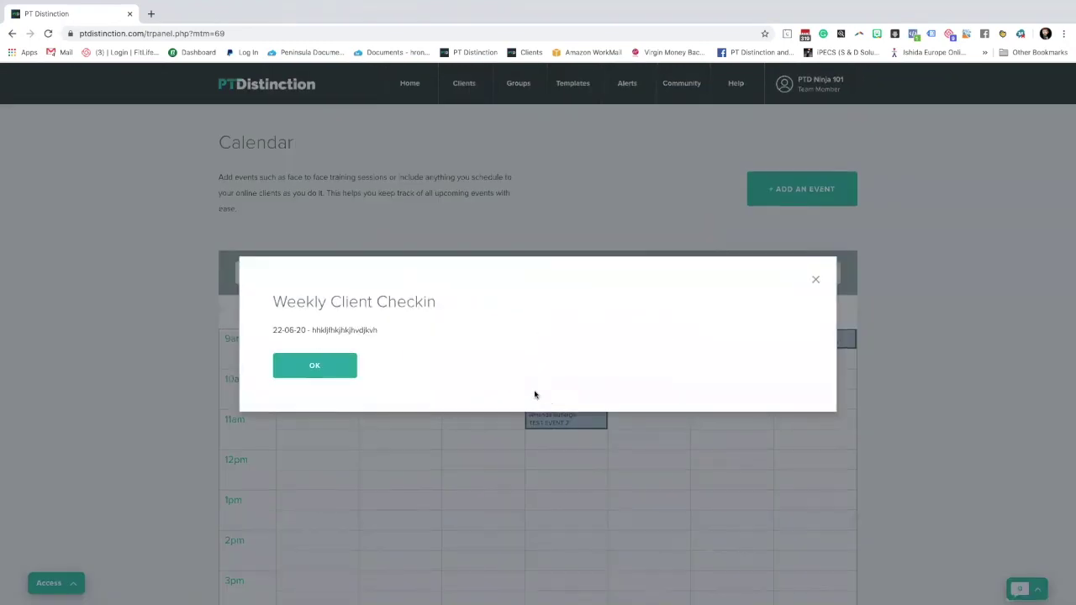
- Close the Weekly Client Checkin note and open the same client's account through a client search by first name
scroll(307, 330, down, 1)
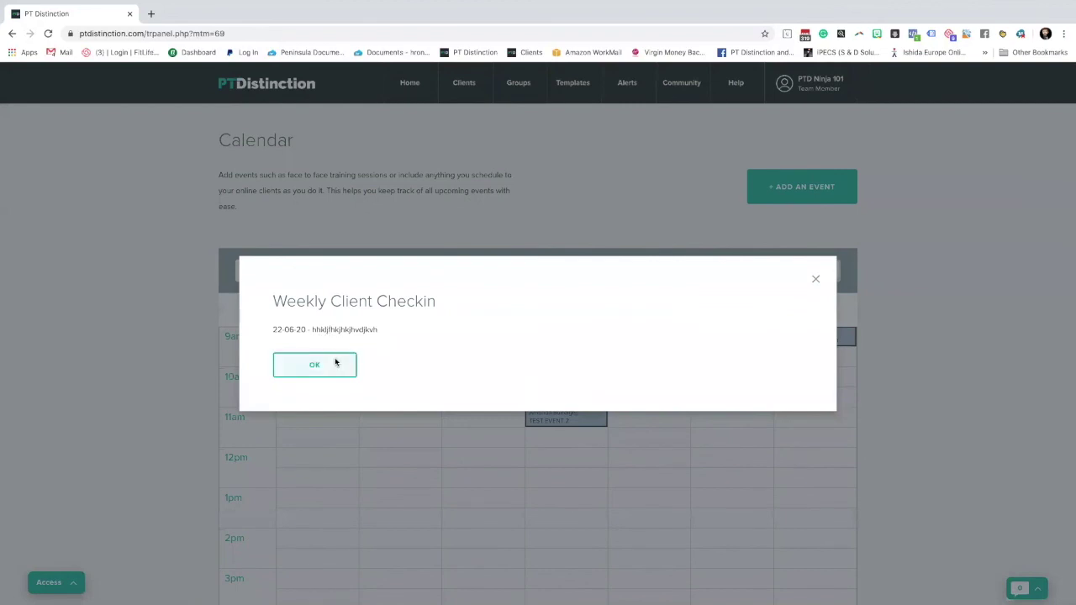
click(322, 366)
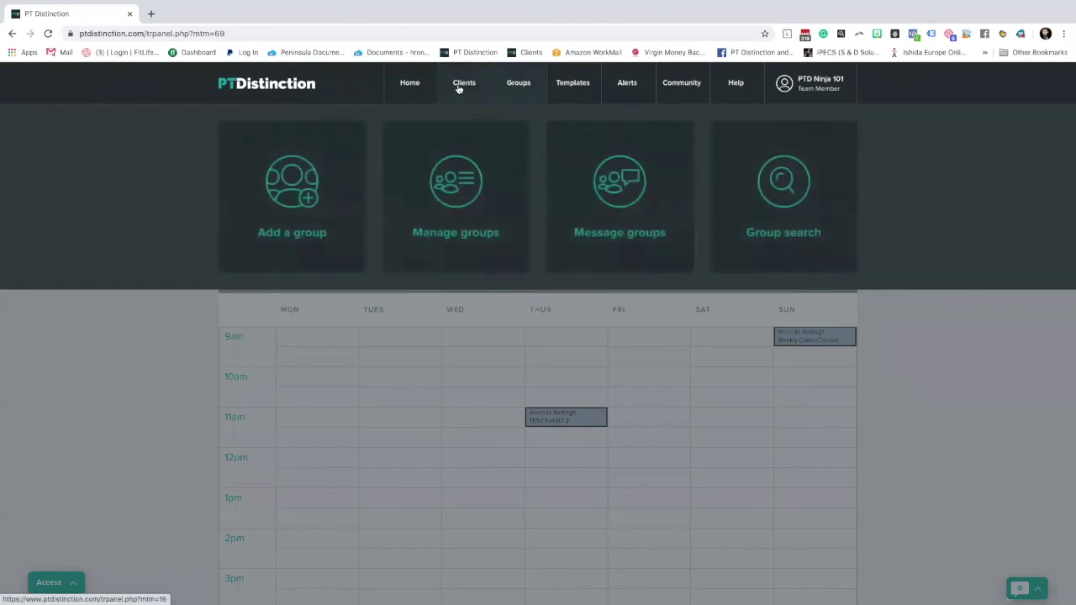
mouse_move(458, 89)
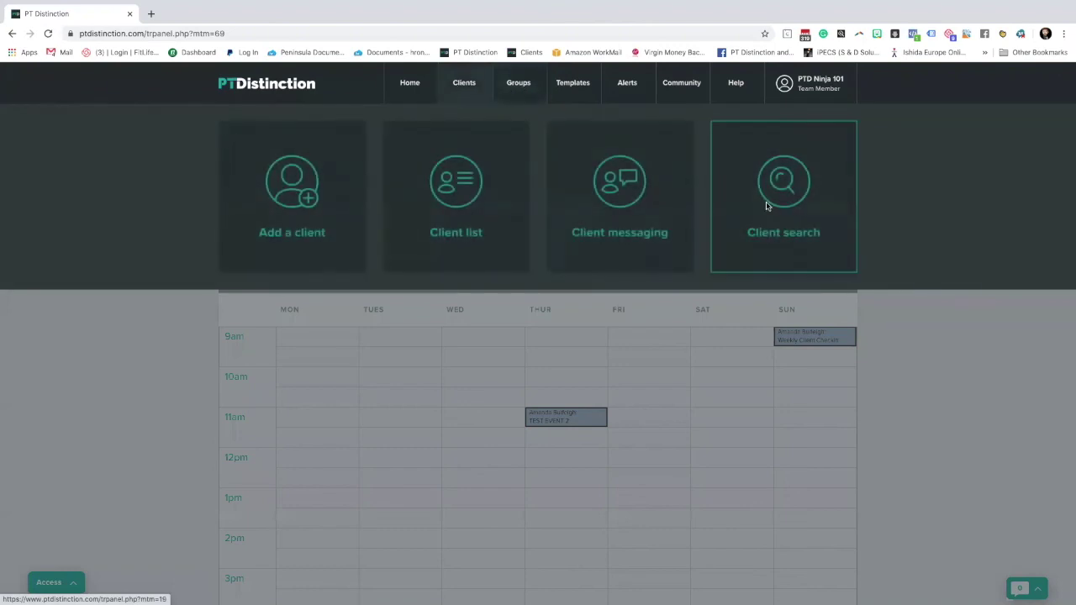
click(784, 206)
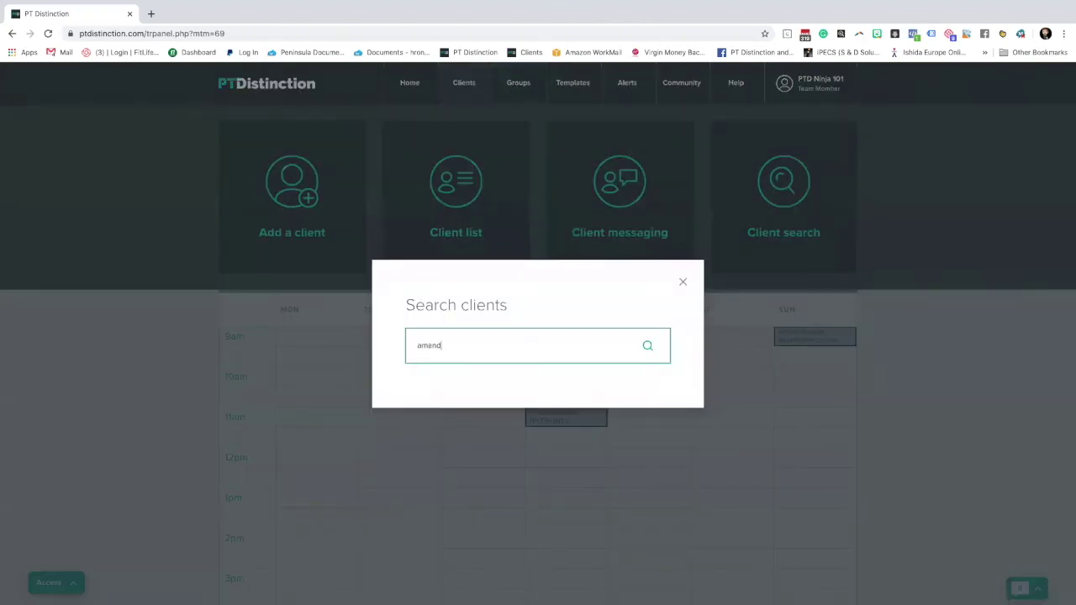
text(amand)
click(470, 383)
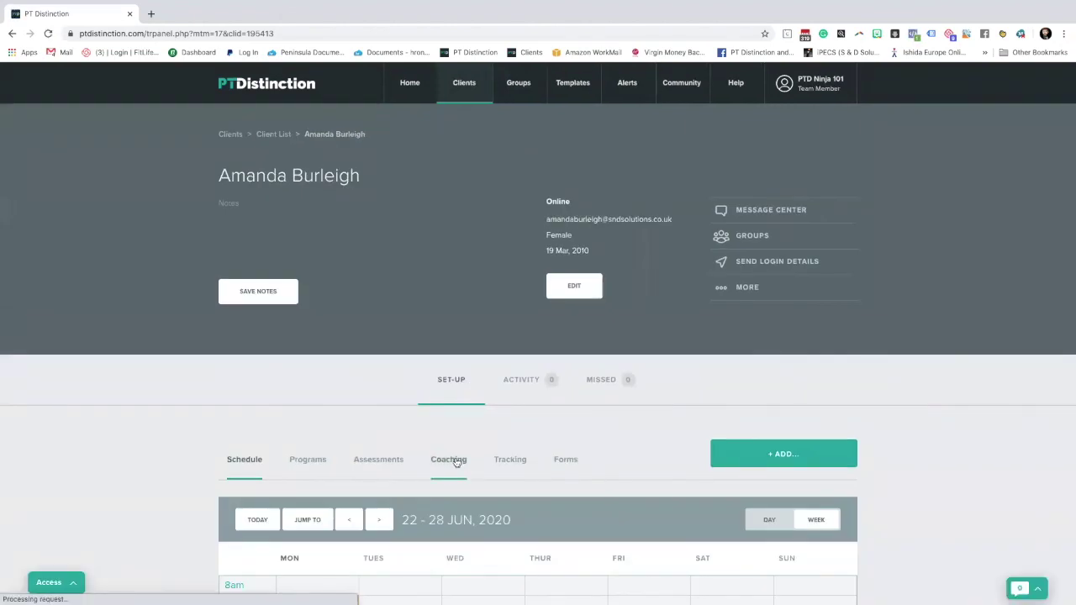
- View the client's additional coaching items, including the Weekly Client Checkin, and return to the home page
click(457, 460)
scroll(456, 450, down, 2)
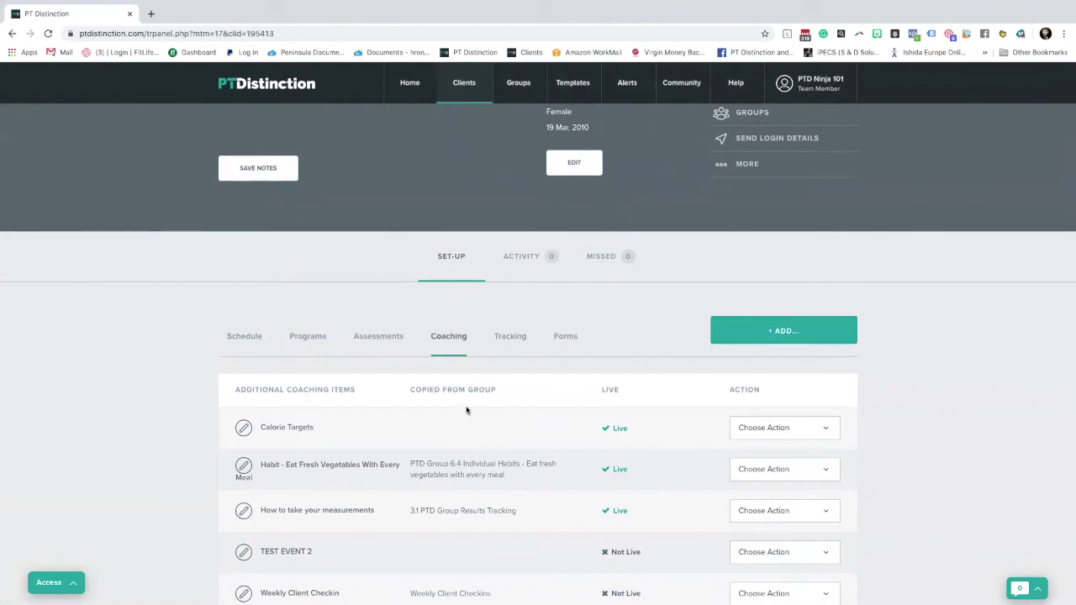
scroll(475, 395, up, 2)
click(411, 92)
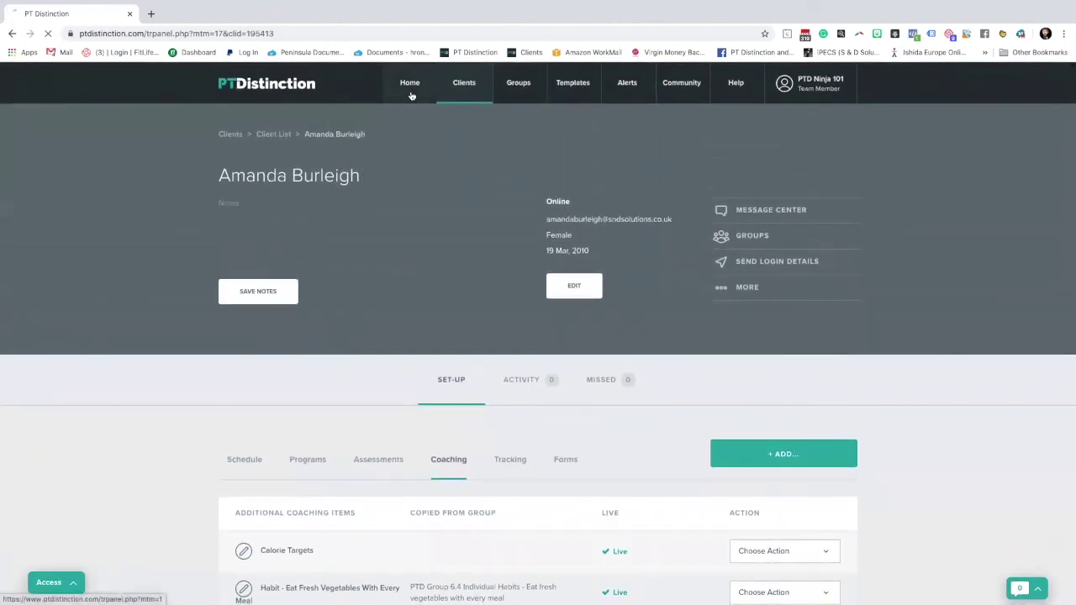